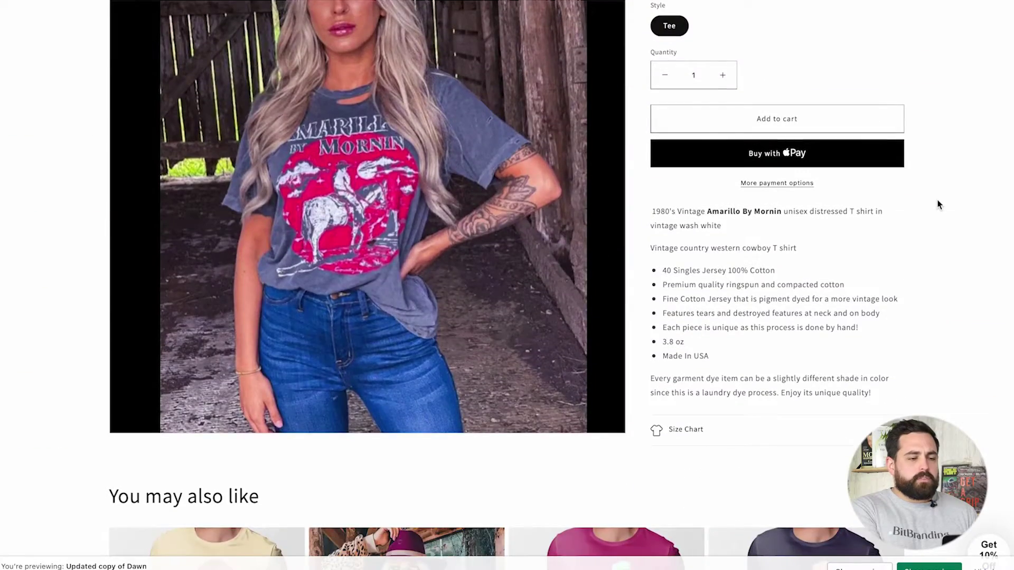
# Review the previewed tee's product page and expand its Size Chart section below the description.
pyautogui.scroll(6, 937, 204)
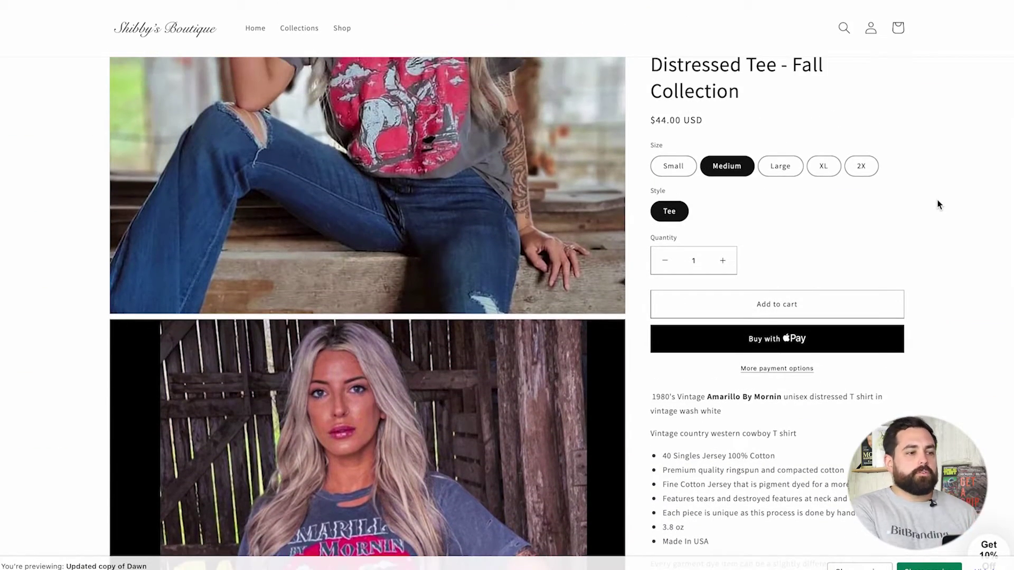
pyautogui.scroll(2, 937, 205)
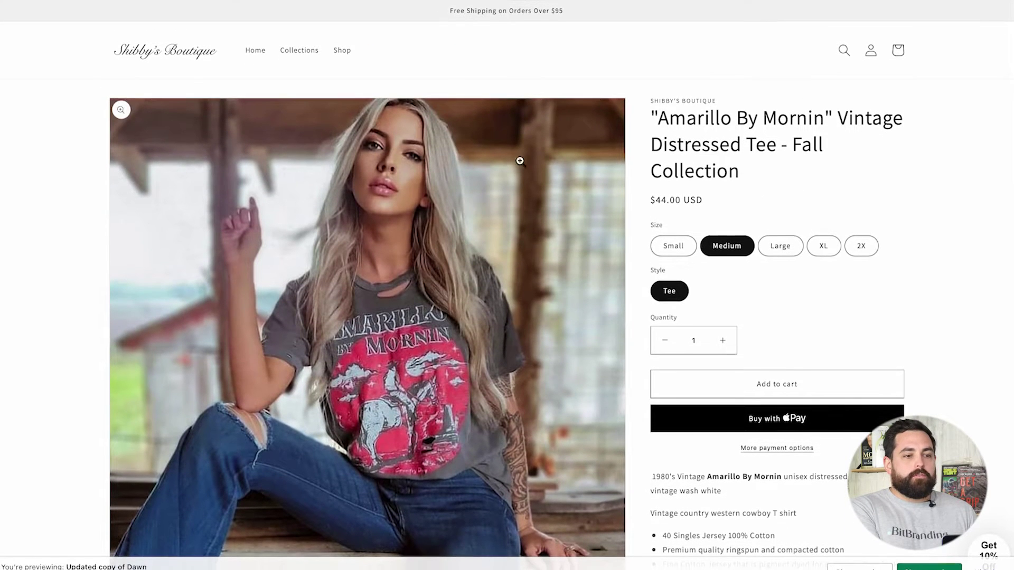
pyautogui.scroll(-6, 908, 328)
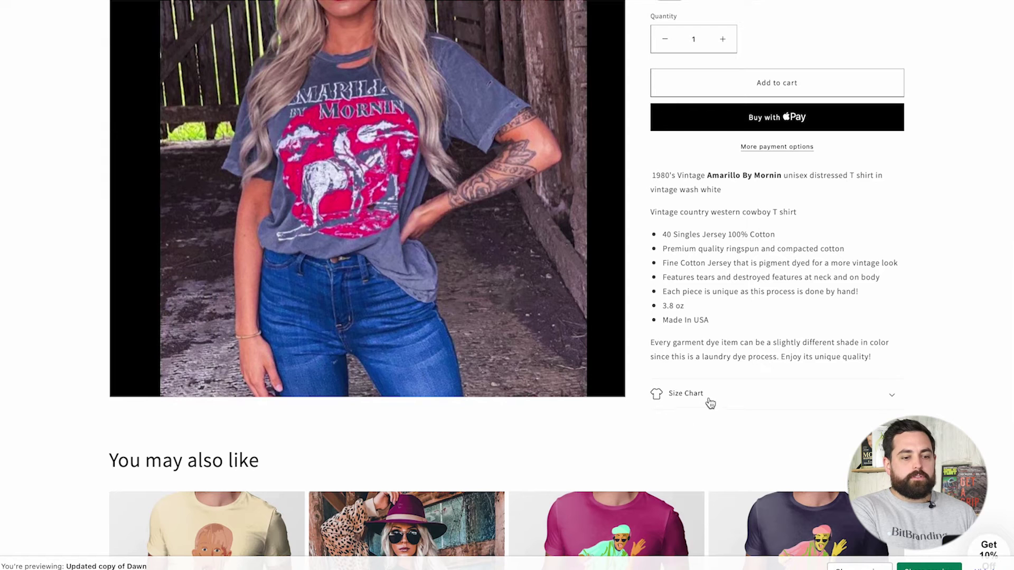
pyautogui.click(800, 404)
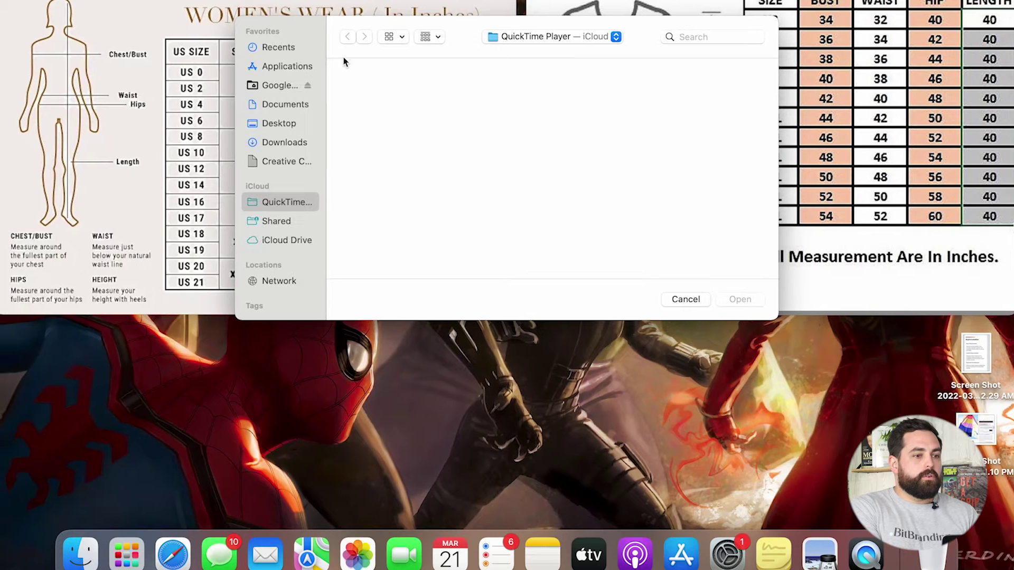
pyautogui.moveTo(357, 23); pyautogui.dragTo(361, 346)
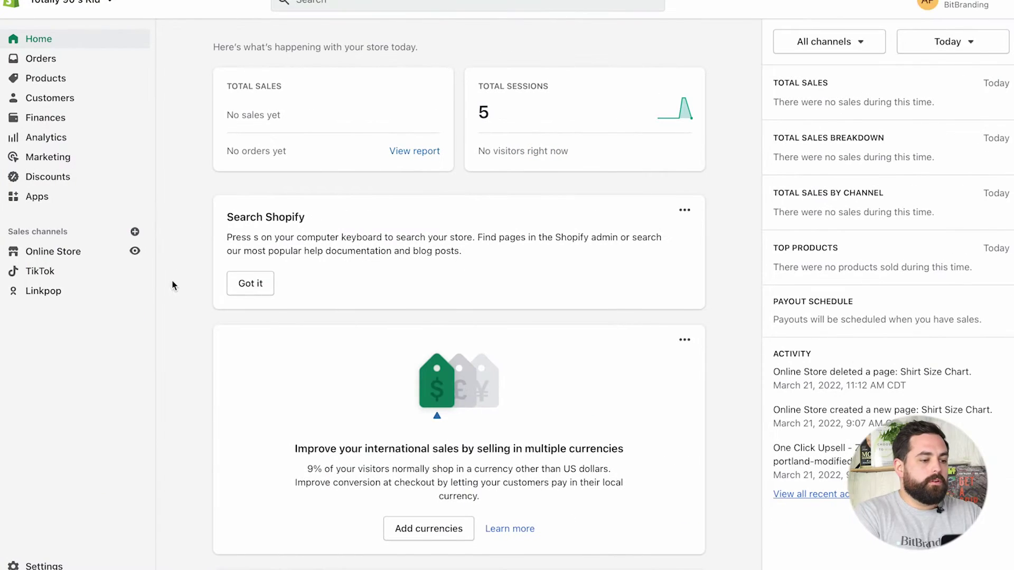
# Open the product metafield definitions in the store settings and start adding a new definition.
pyautogui.click(45, 566)
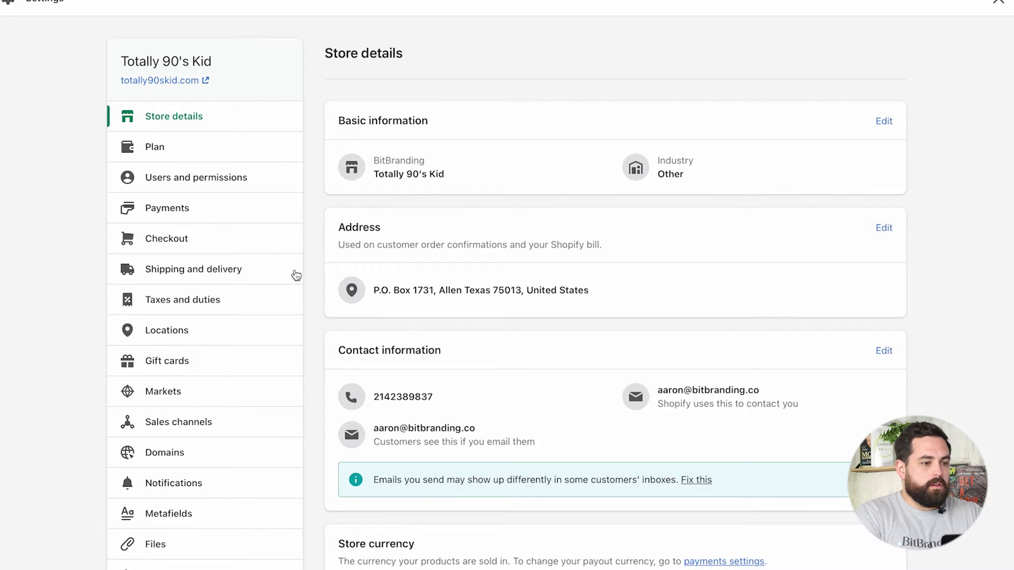
pyautogui.scroll(-3, 303, 301)
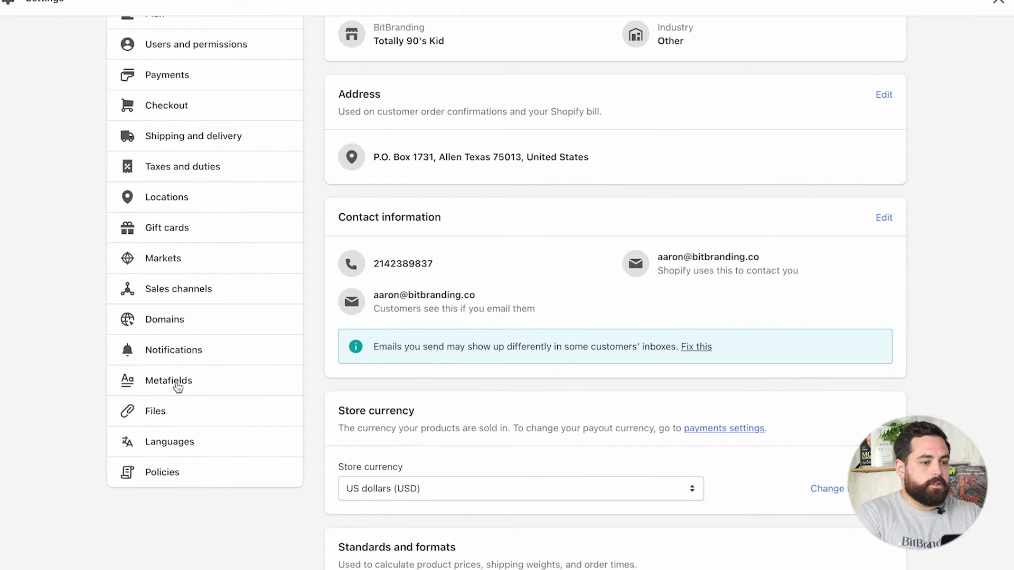
pyautogui.click(168, 380)
pyautogui.click(510, 178)
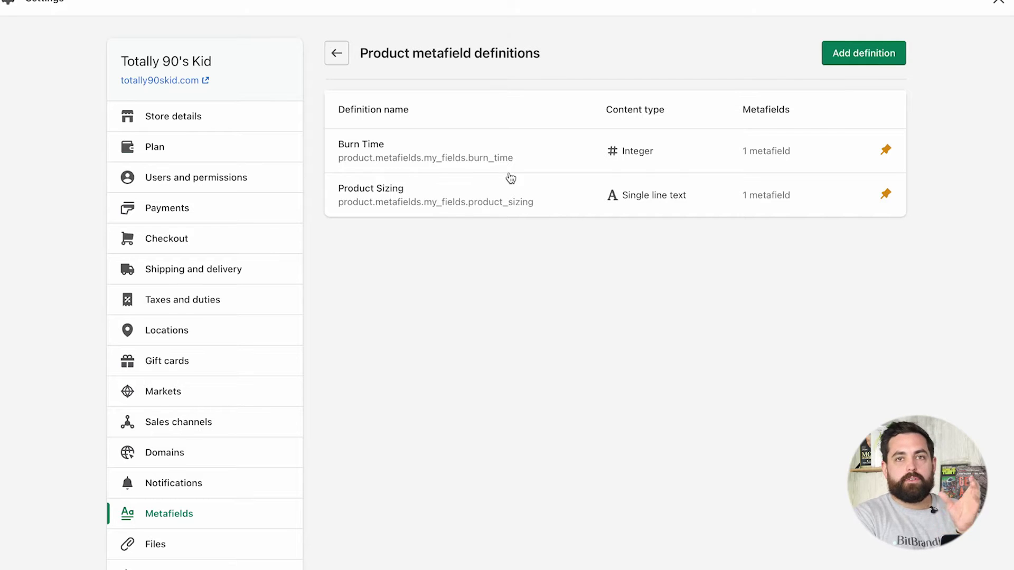
pyautogui.click(847, 62)
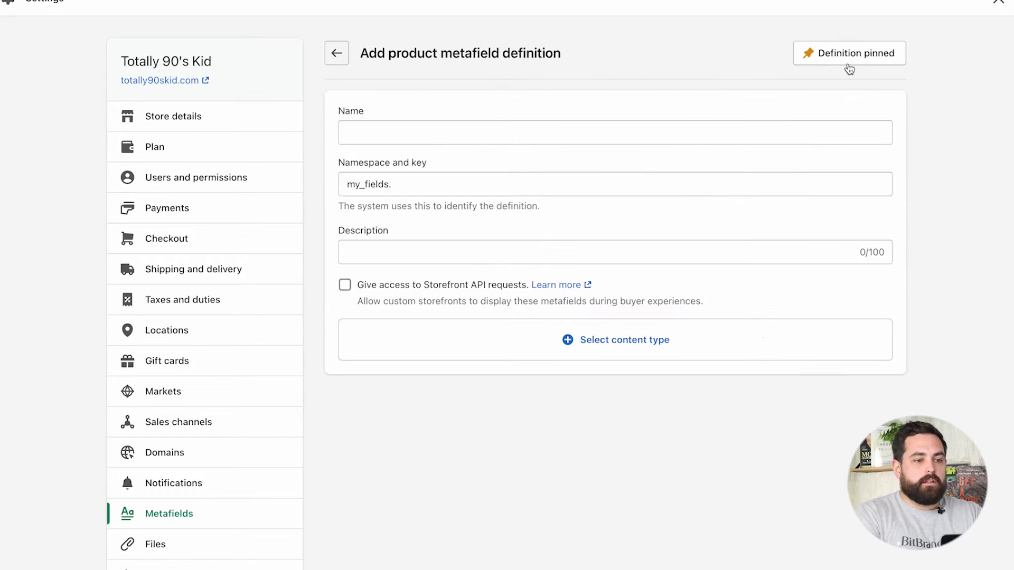
# Name the new product metafield definition "Size Chart", using it as a custom name rather than a suggested standard definition.
pyautogui.click(437, 125)
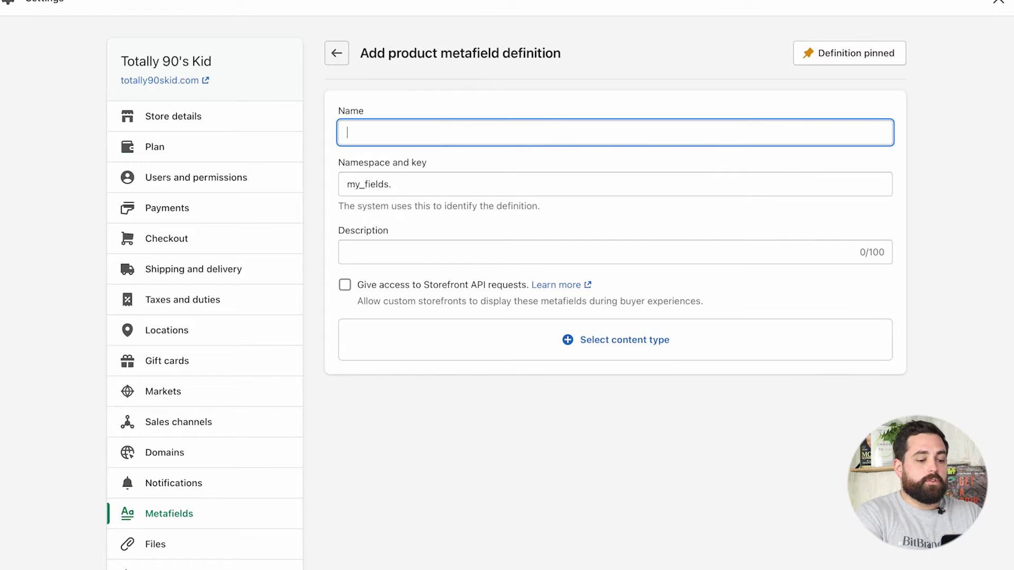
pyautogui.write('Shirt Size')
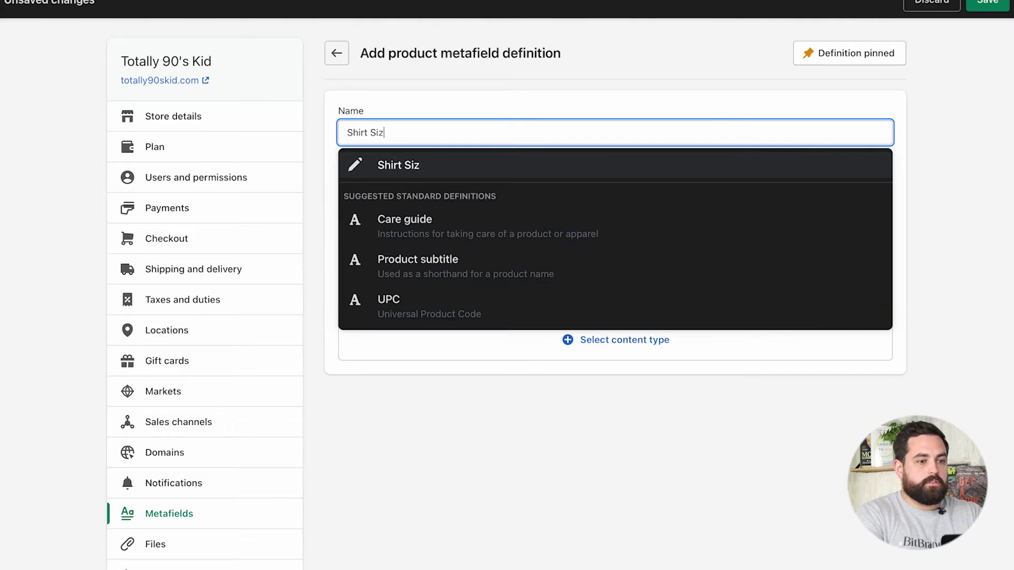
pyautogui.press('BackSpace')
pyautogui.press('BackSpace')
pyautogui.press('BackSpace')
pyautogui.press('BackSpace')
pyautogui.press('BackSpace')
pyautogui.write('ize Chart')
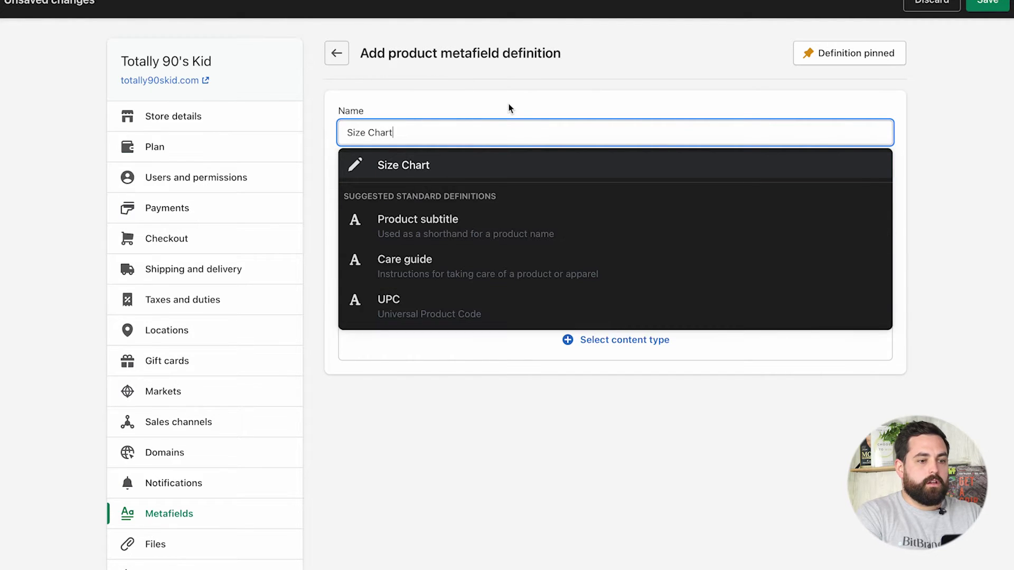
pyautogui.click(409, 166)
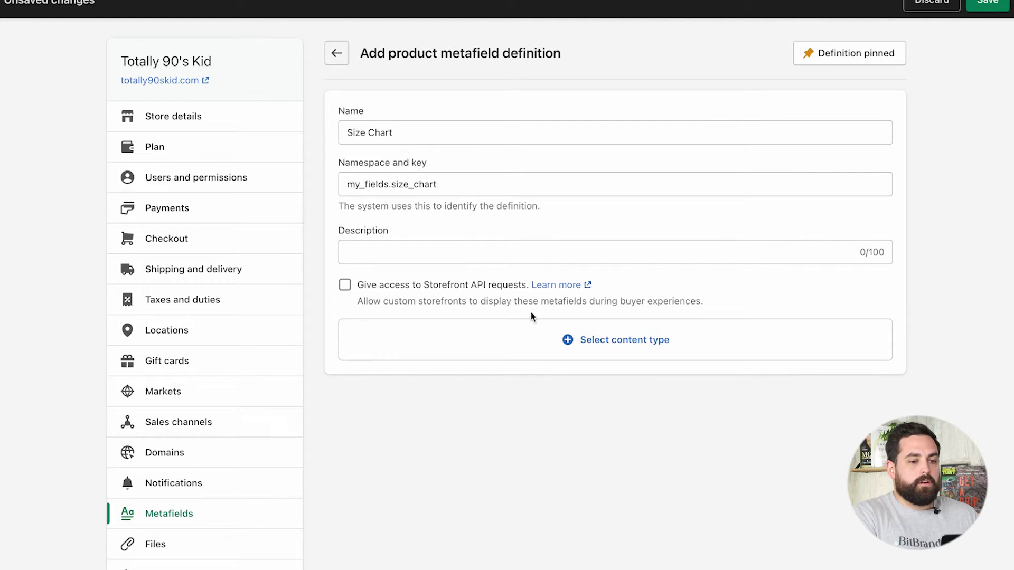
# Set the metafield's content type to Reference with the Page option and save the definition.
pyautogui.click(529, 256)
pyautogui.click(928, 259)
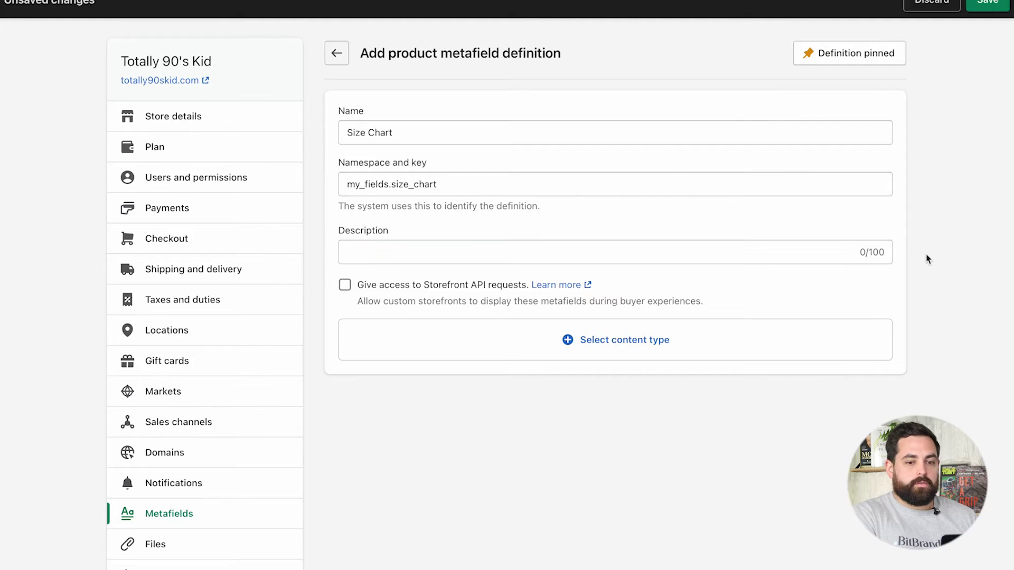
pyautogui.click(596, 346)
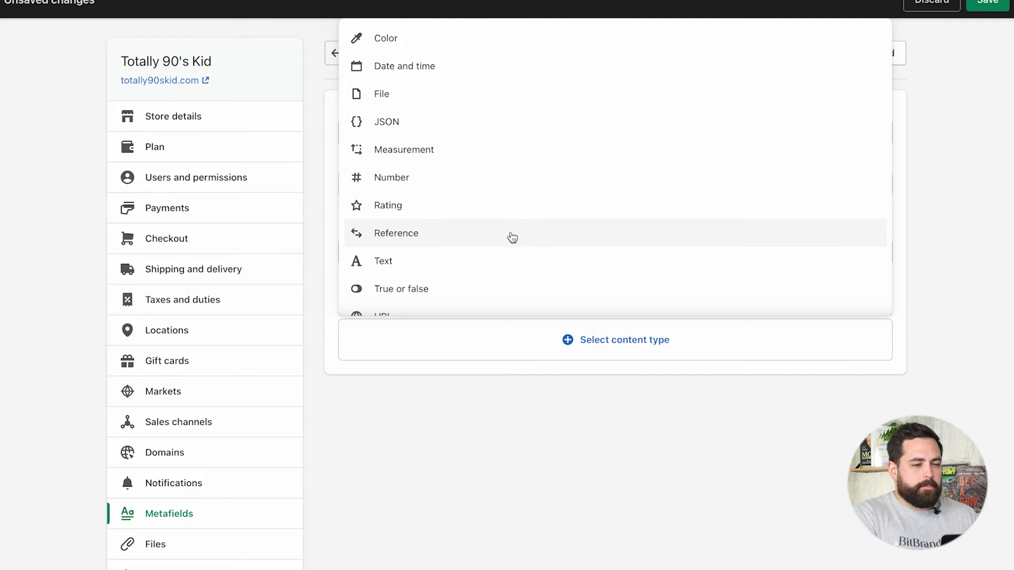
pyautogui.scroll(-1, 512, 237)
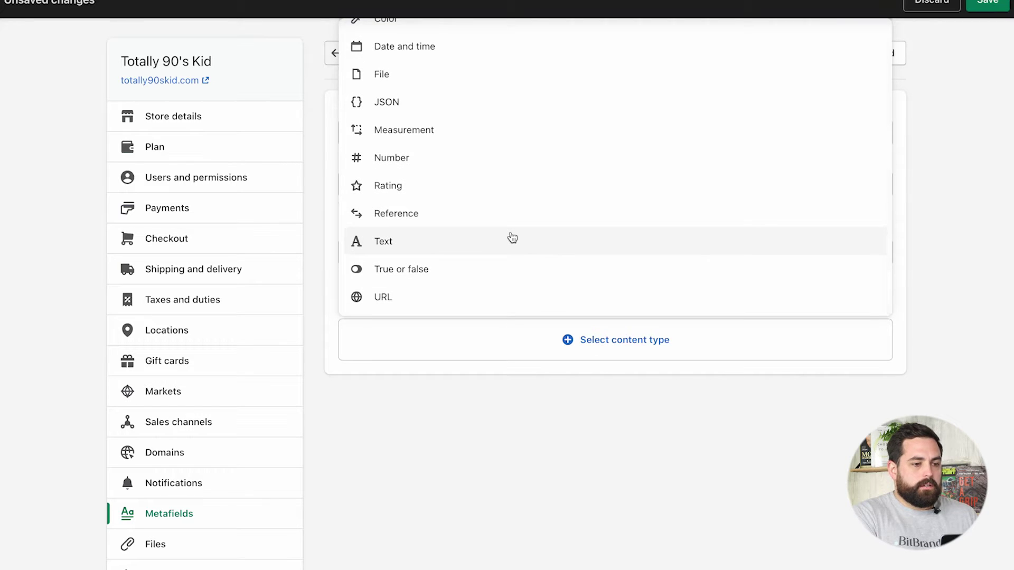
pyautogui.scroll(1, 512, 237)
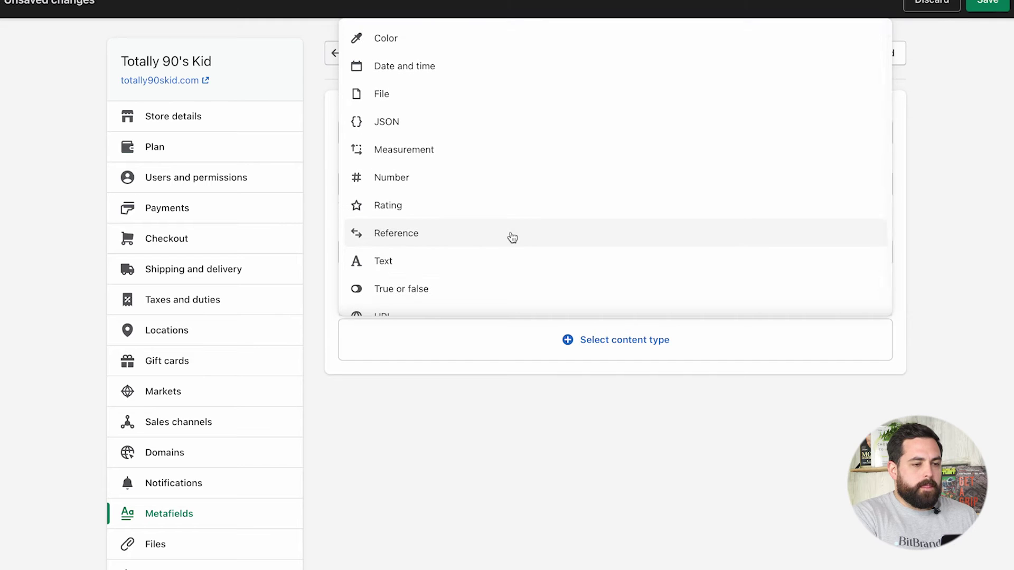
pyautogui.click(410, 240)
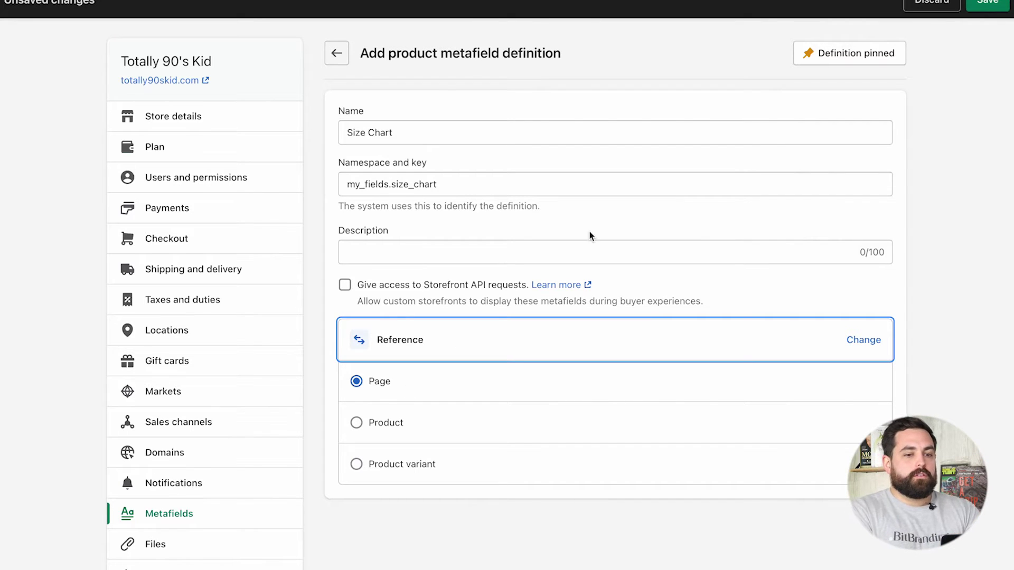
pyautogui.click(954, 137)
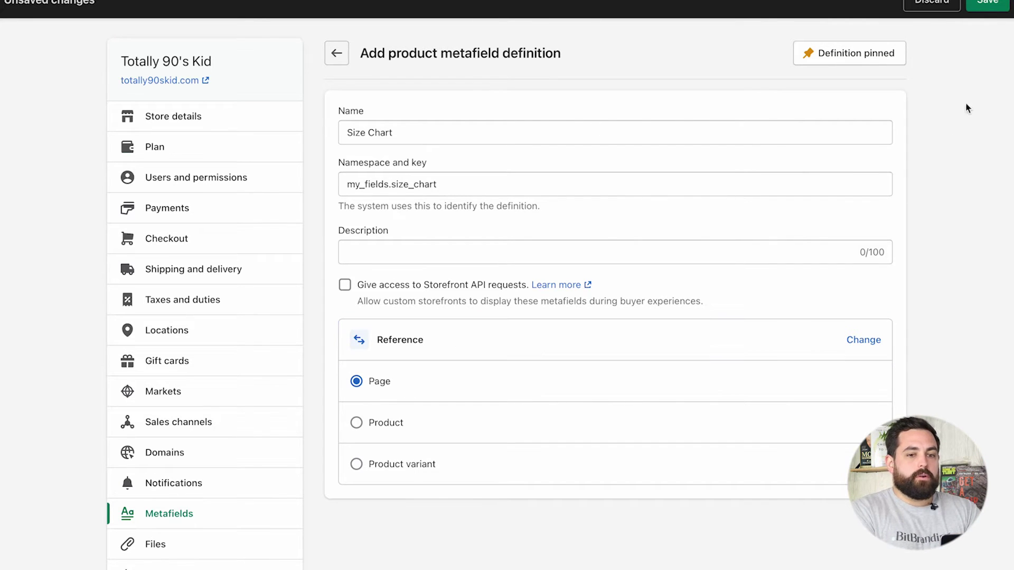
pyautogui.click(986, 5)
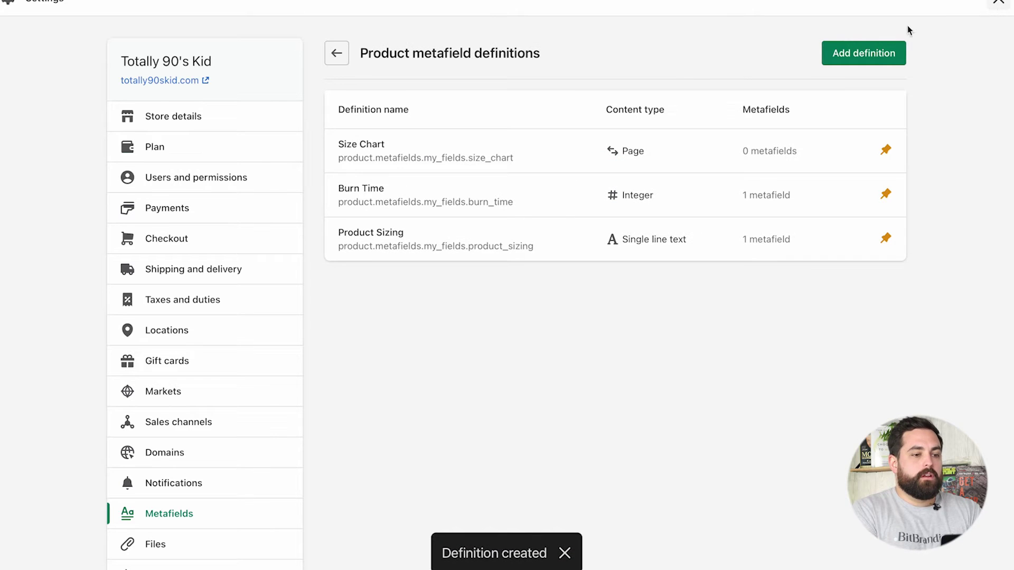
# Open the "Amarillo By Mornin" Vintage Distressed Tee product and check which pages its Size Chart metafield offers.
pyautogui.click(996, 6)
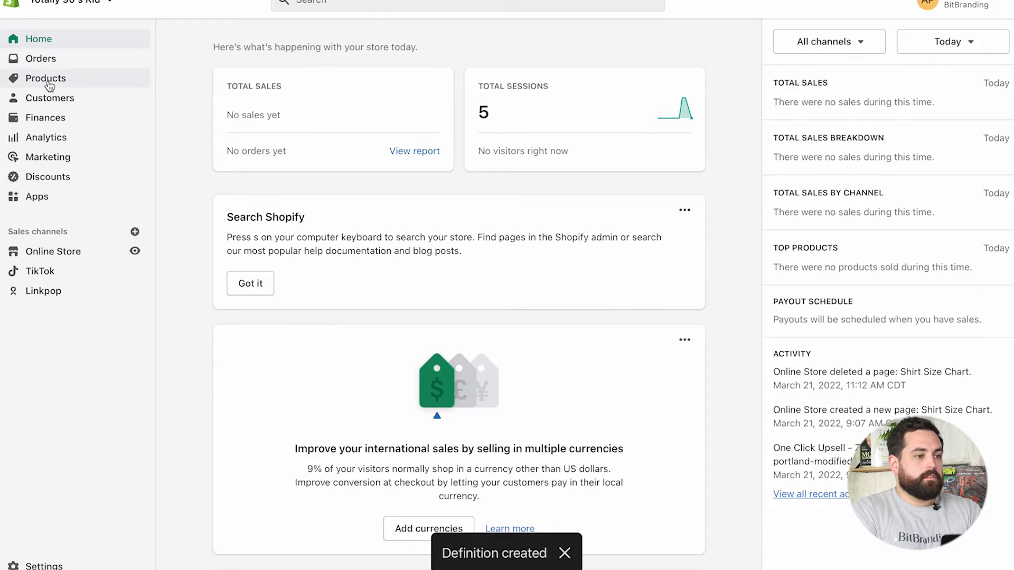
pyautogui.click(46, 79)
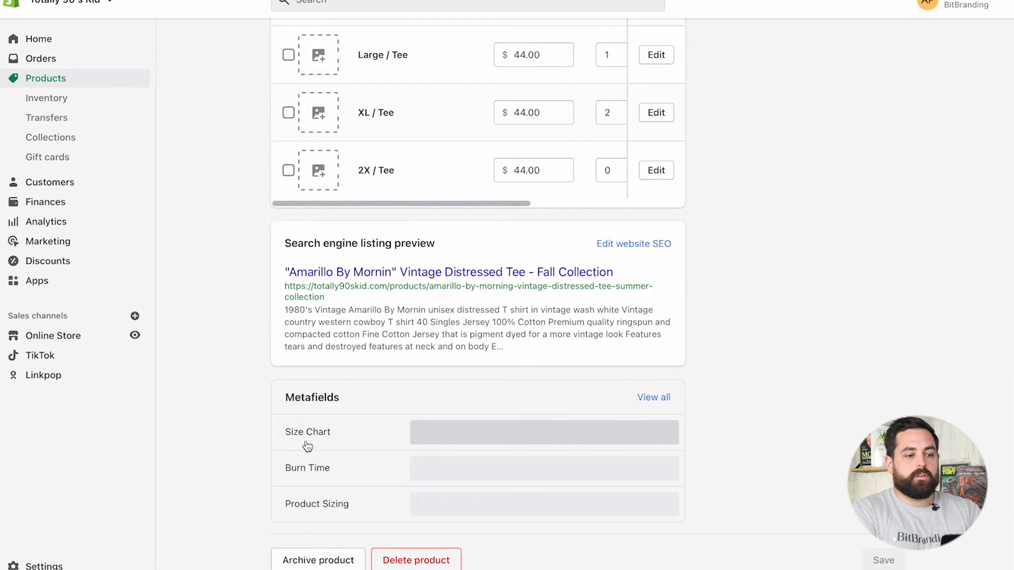
pyautogui.click(499, 436)
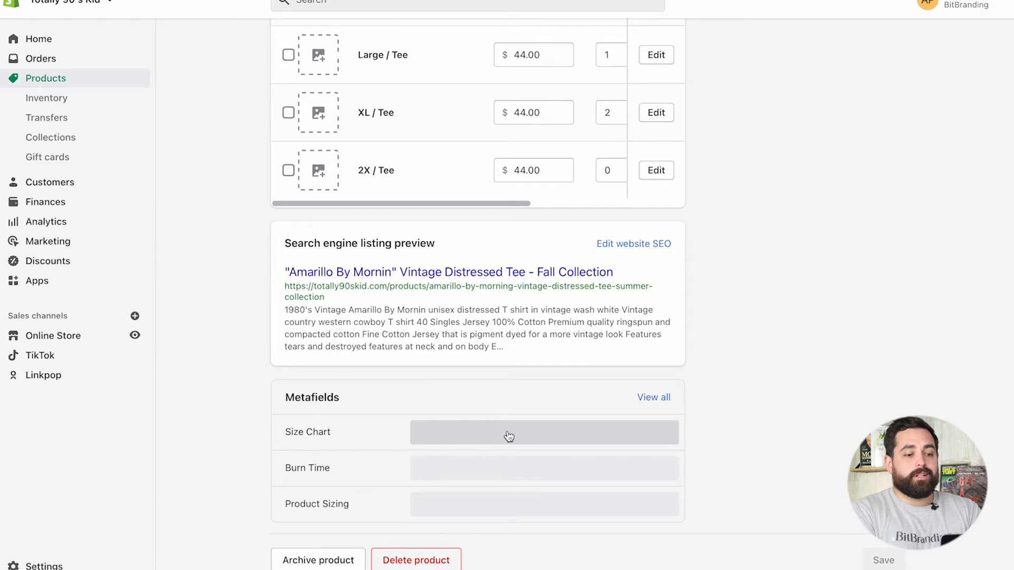
pyautogui.click(446, 442)
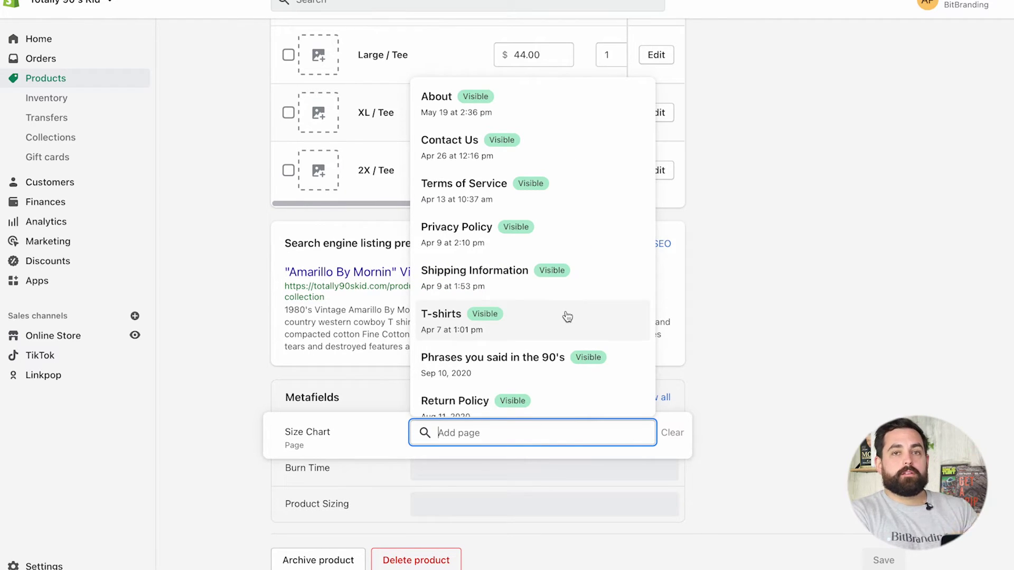
pyautogui.click(771, 315)
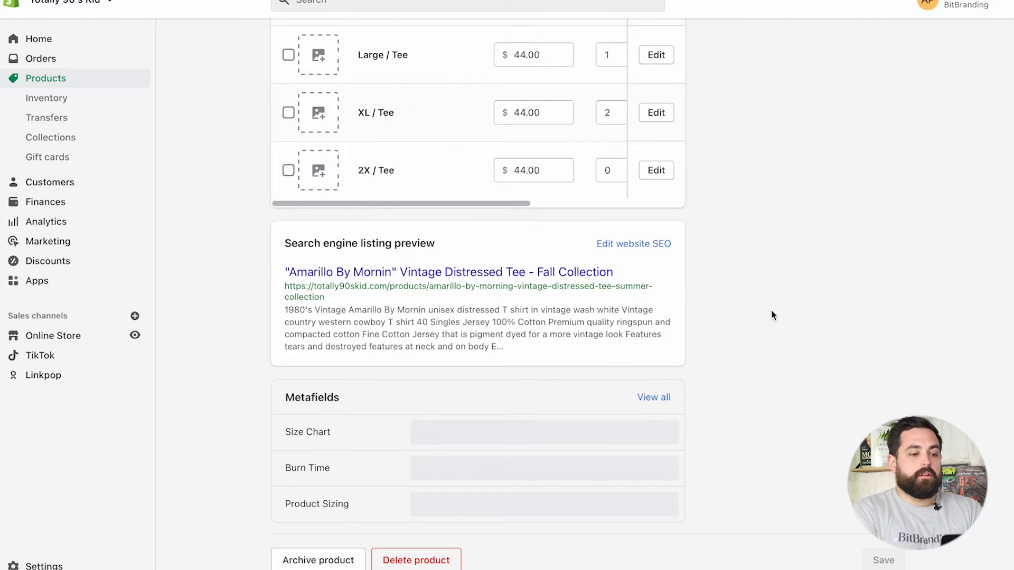
# Add a new online store page titled "Shirt Size Chart".
pyautogui.click(49, 341)
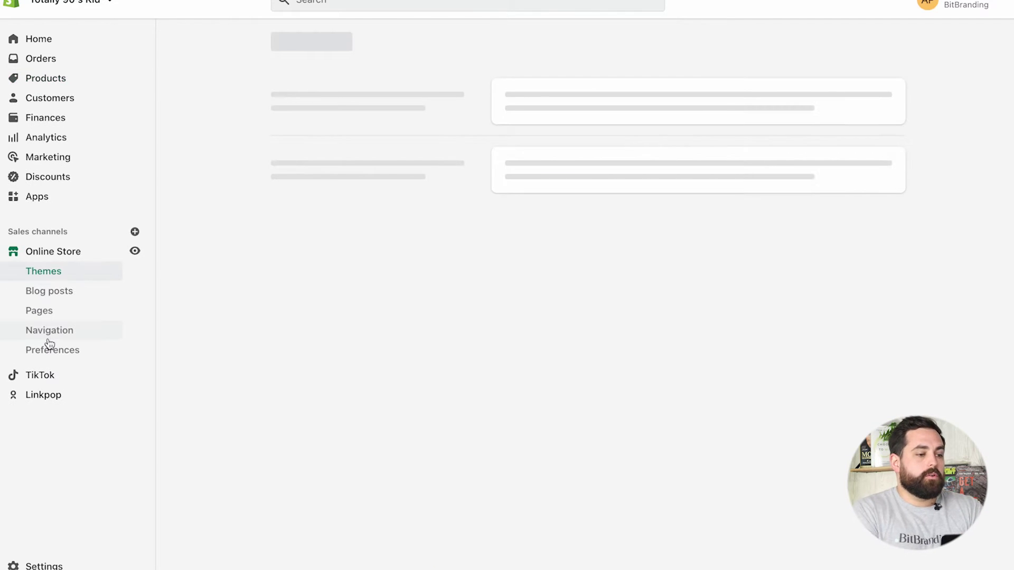
pyautogui.click(47, 313)
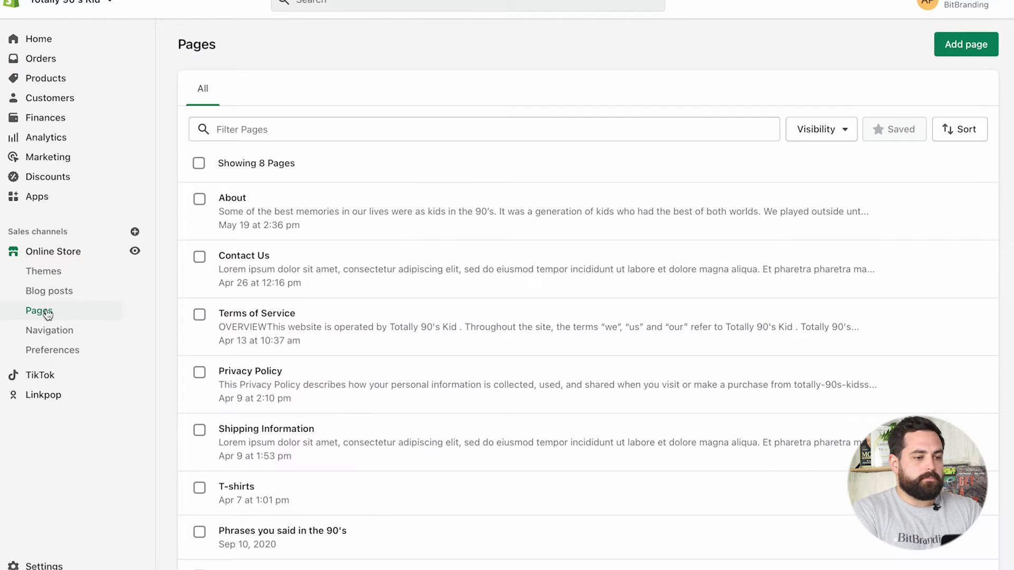
pyautogui.click(954, 49)
pyautogui.click(327, 116)
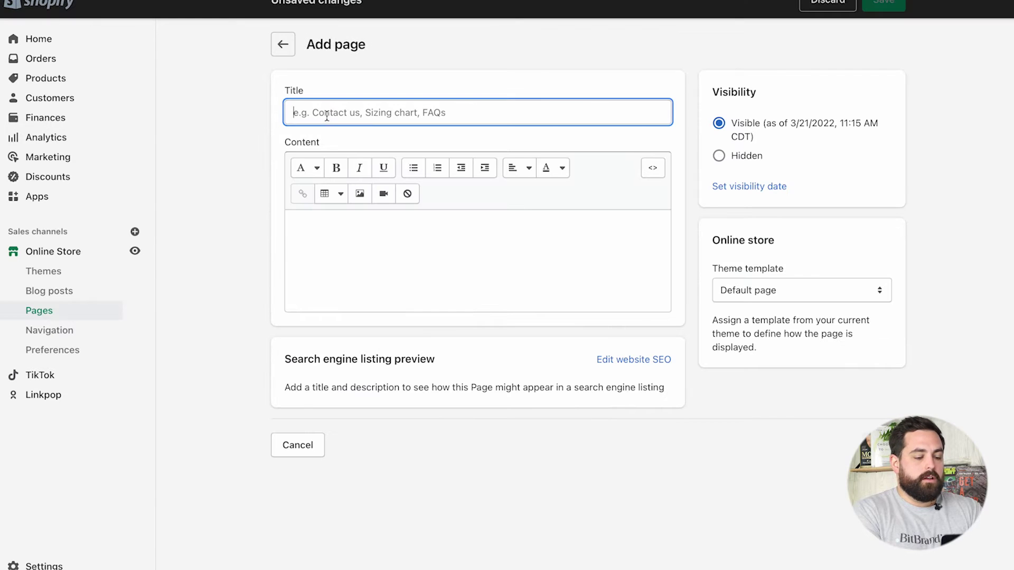
pyautogui.write('Shirt Size Charrt')
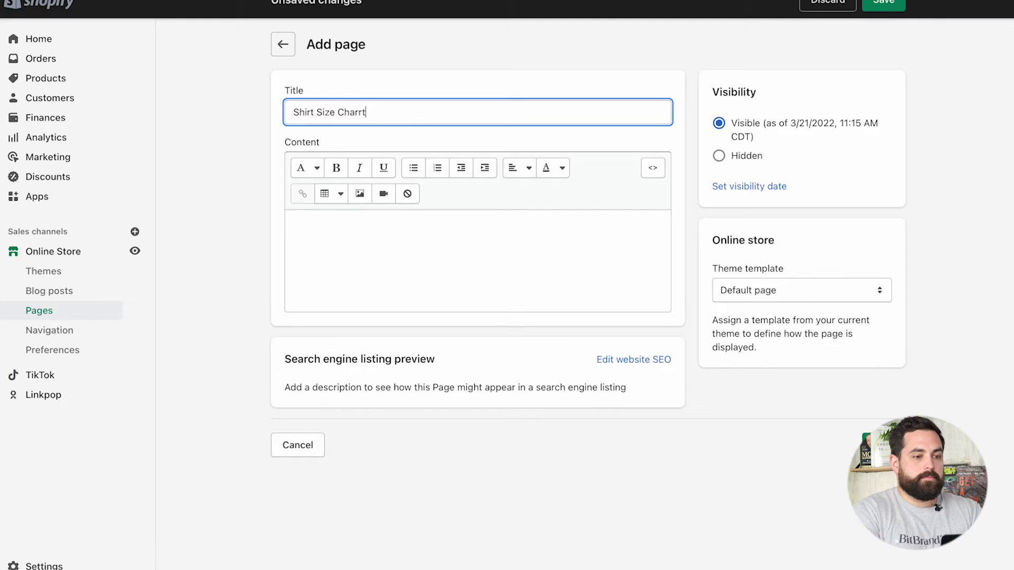
pyautogui.press('BackSpace')
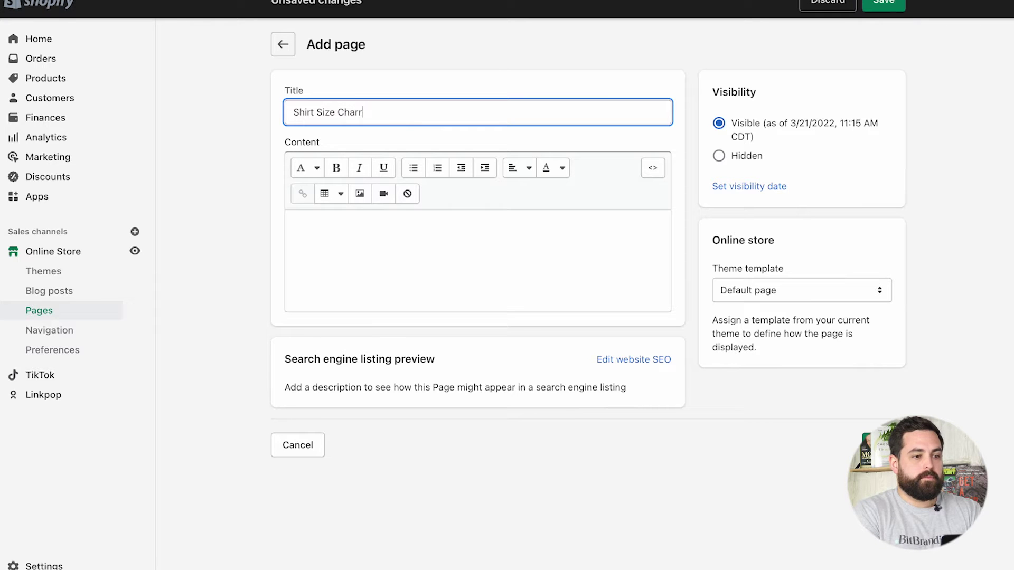
# Insert the uploaded women's wear size chart image at original size into the page content and save the page.
pyautogui.click(349, 230)
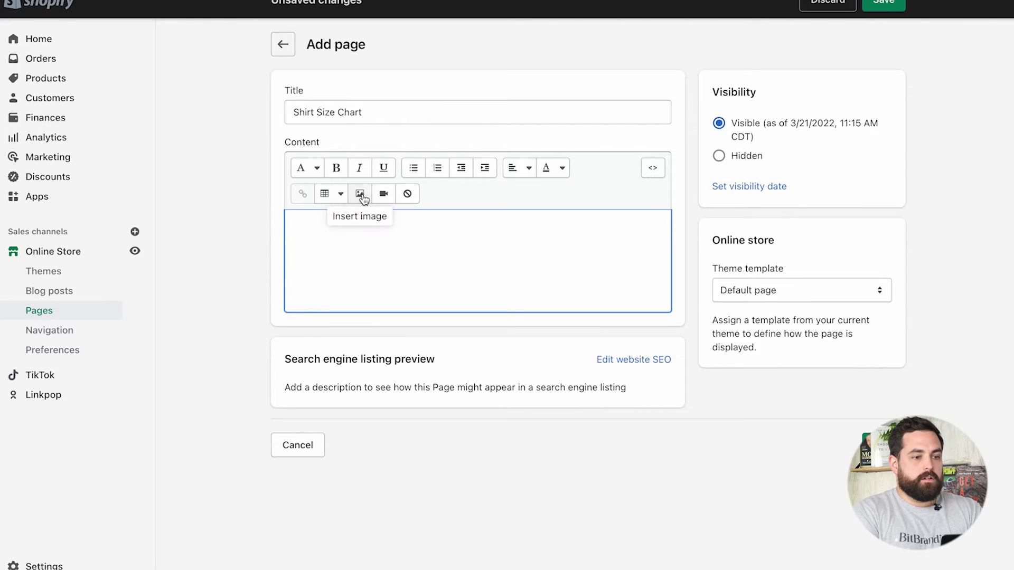
pyautogui.click(360, 193)
pyautogui.click(344, 259)
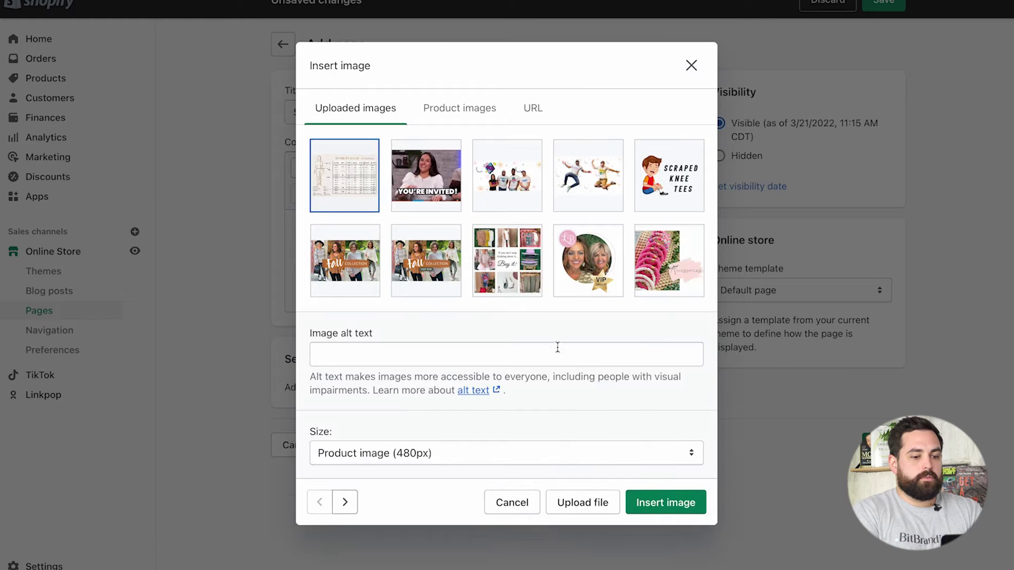
pyautogui.click(436, 450)
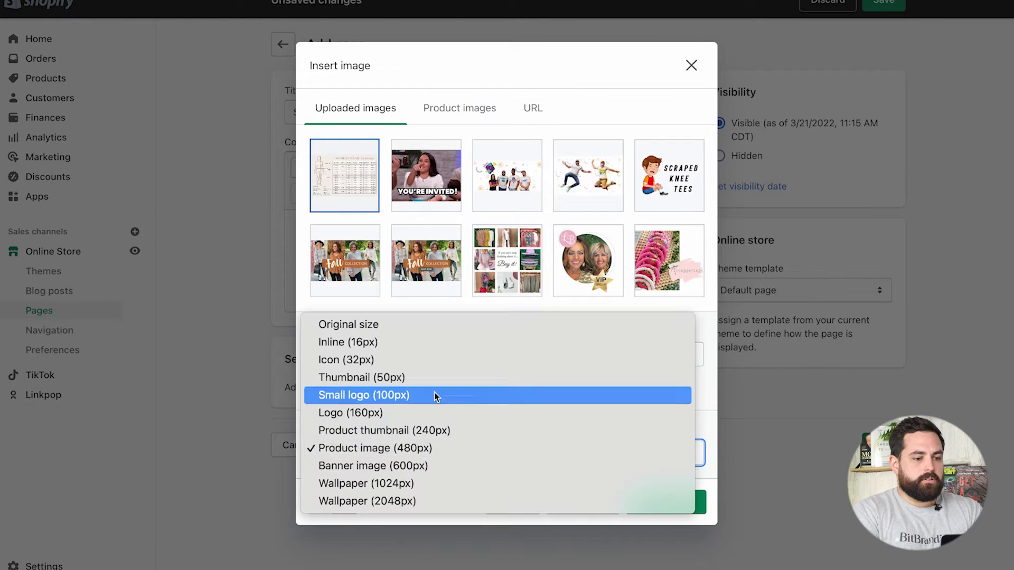
pyautogui.click(405, 325)
pyautogui.click(654, 501)
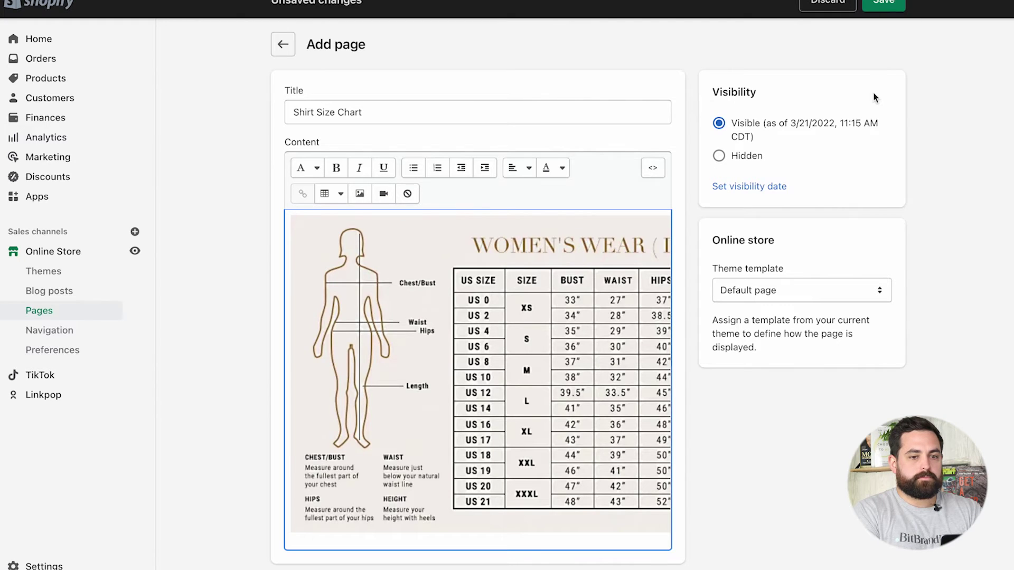
pyautogui.click(895, 8)
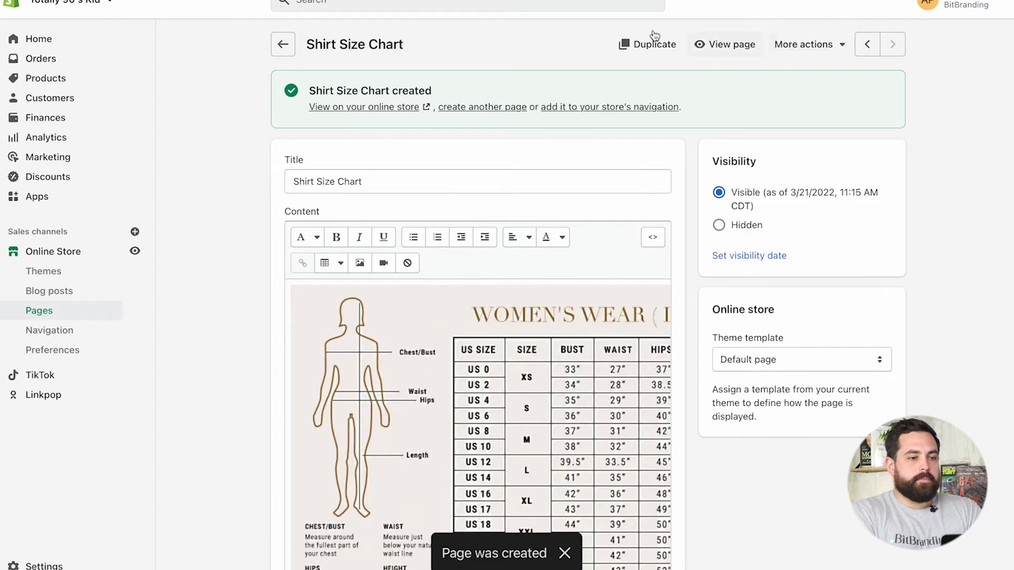
# Create another online store page titled "Dresses Size Chart".
pyautogui.click(472, 111)
pyautogui.click(356, 118)
pyautogui.write('Dresses Size Chart')
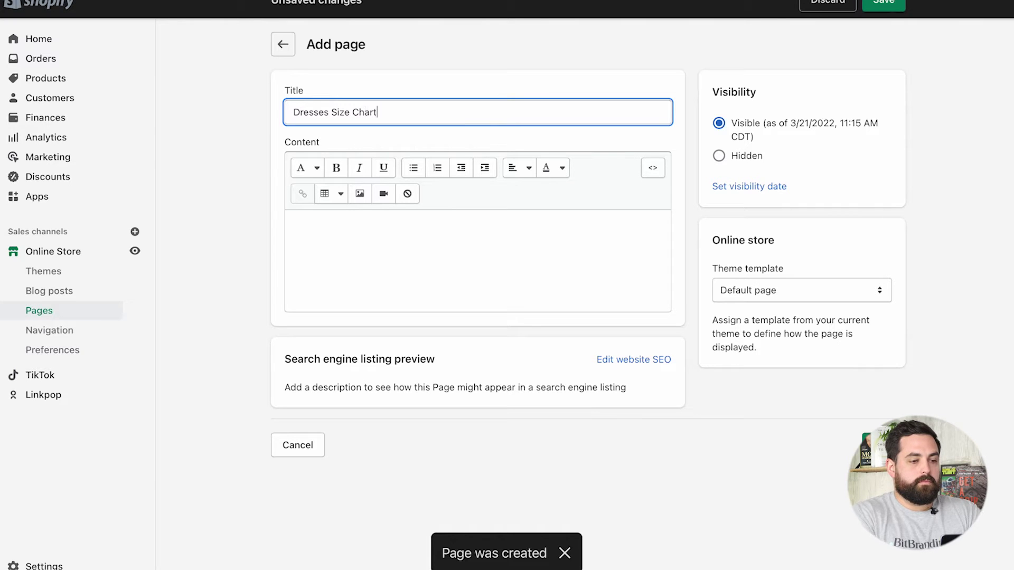
# Upload the dress size chart image 71TtA6jhBZL._UL1500_.jpeg from the Documents folder for the page content.
pyautogui.click(409, 218)
pyautogui.click(359, 193)
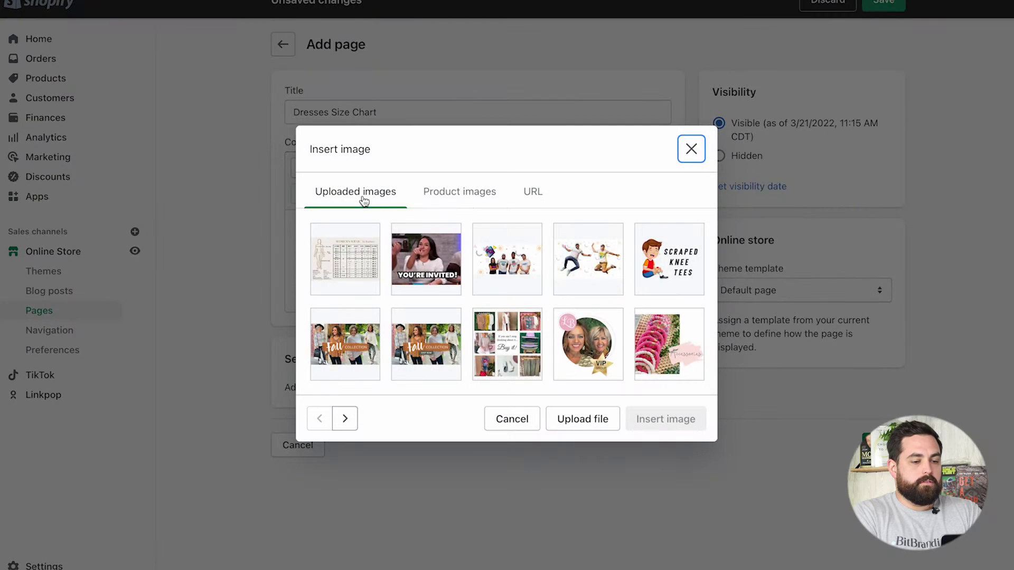
pyautogui.click(579, 421)
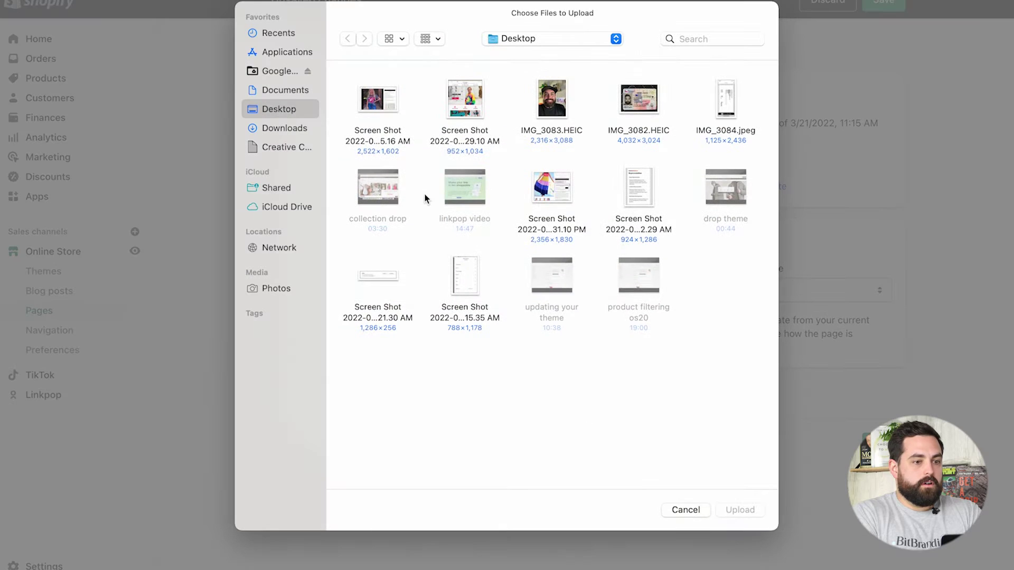
pyautogui.click(275, 91)
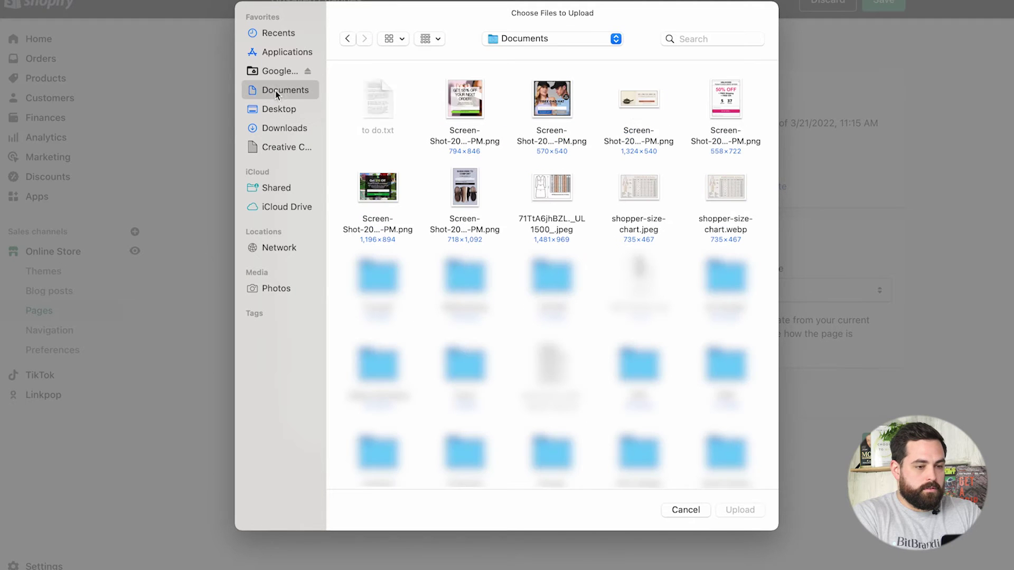
pyautogui.click(537, 190)
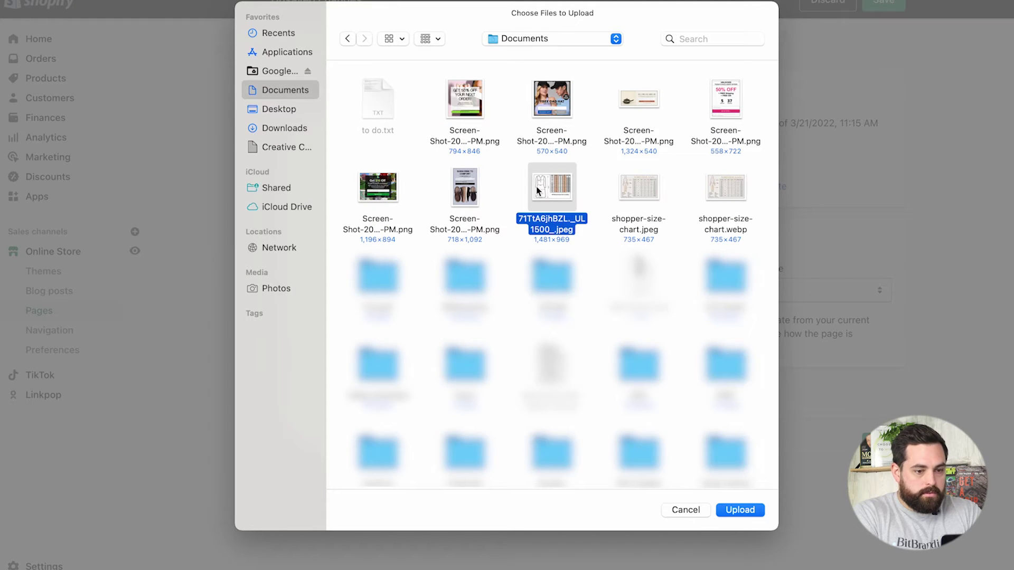
pyautogui.click(739, 511)
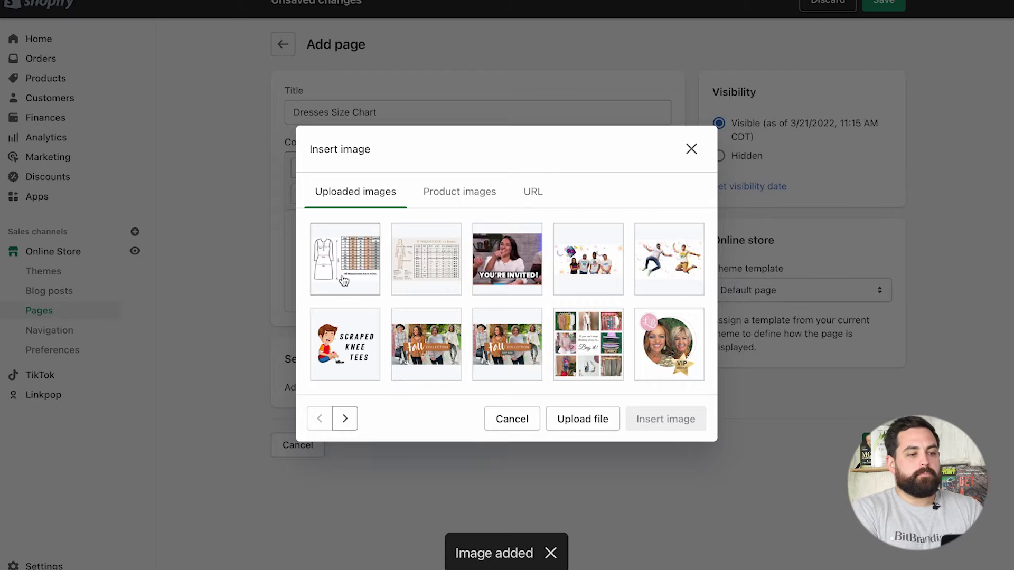
# Insert the uploaded dress size chart image at original size into the page content and save the page.
pyautogui.click(342, 280)
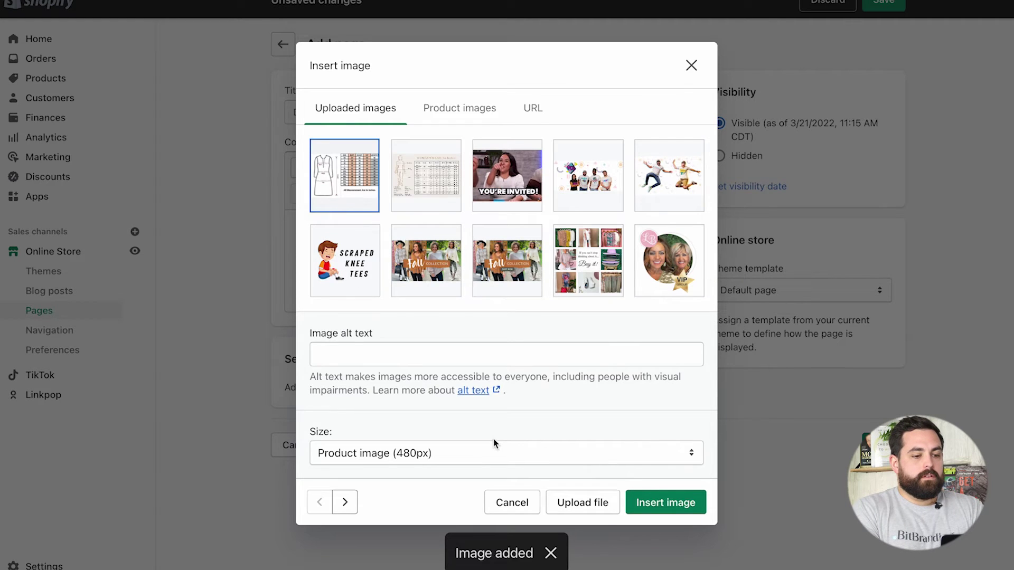
pyautogui.click(433, 452)
pyautogui.click(355, 325)
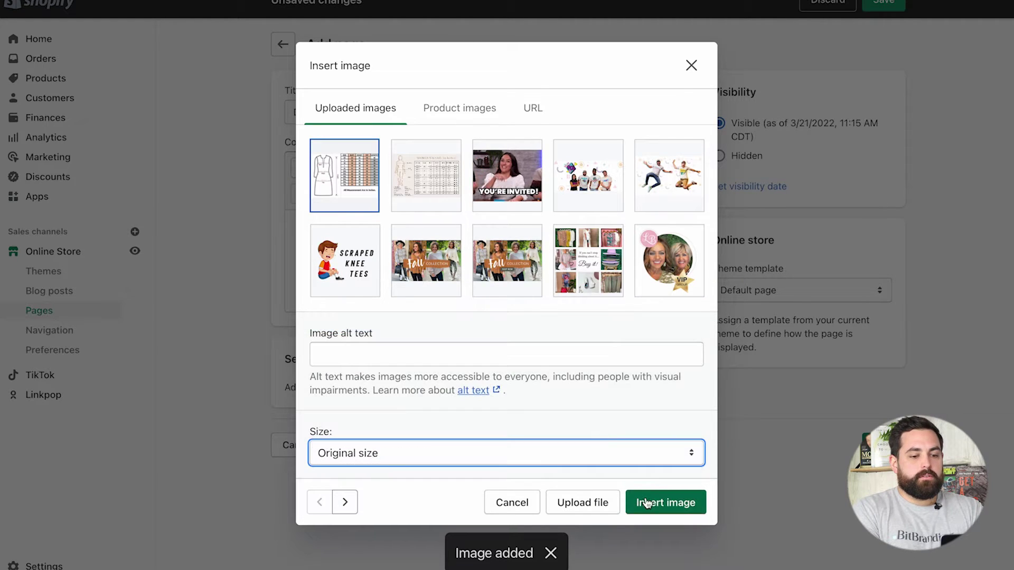
pyautogui.click(660, 502)
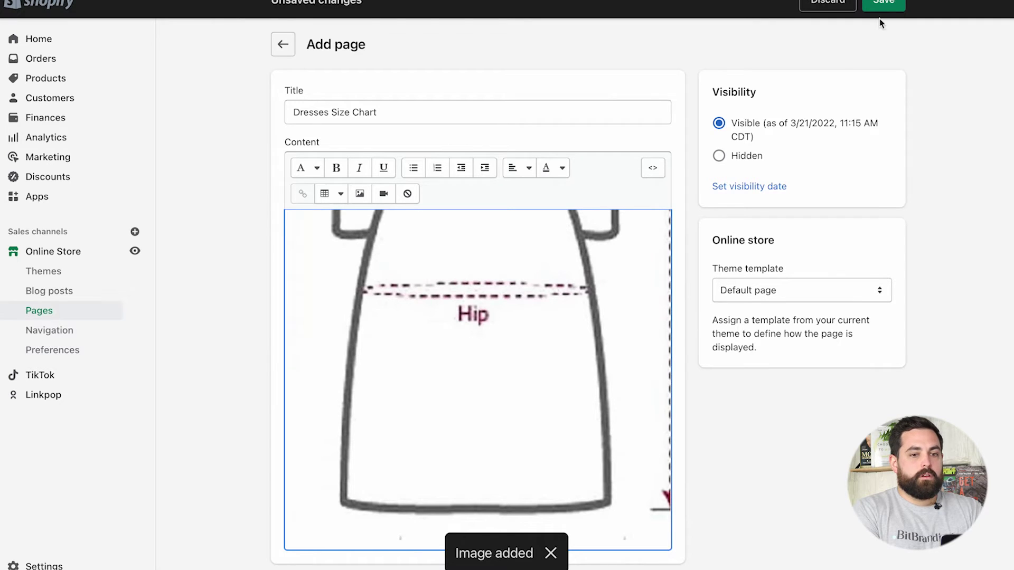
pyautogui.click(887, 3)
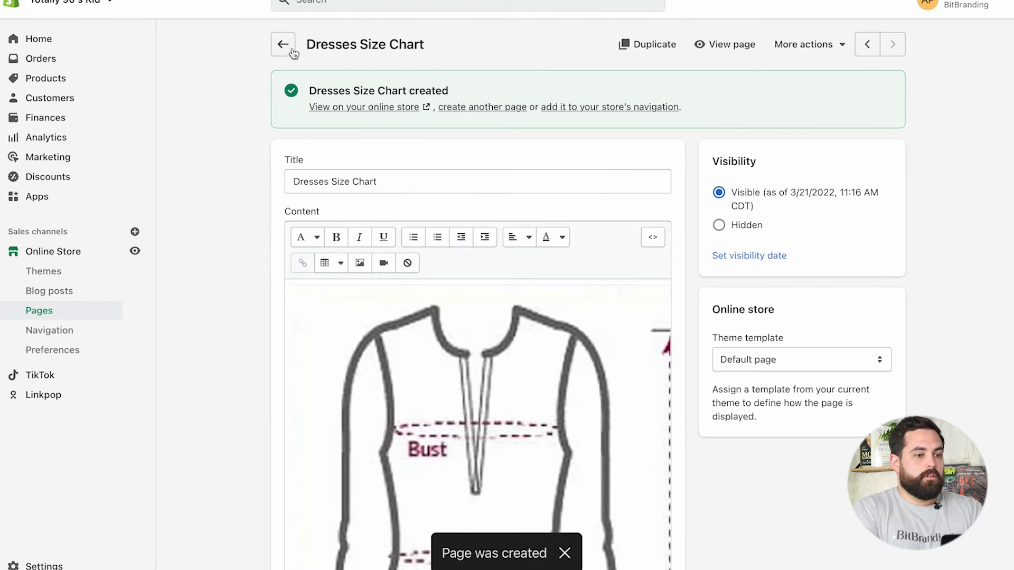
# Set the Size Chart metafield of the "Amarillo By Mornin" Vintage Distressed Tee to the Shirt Size Chart page and save the product.
pyautogui.click(292, 50)
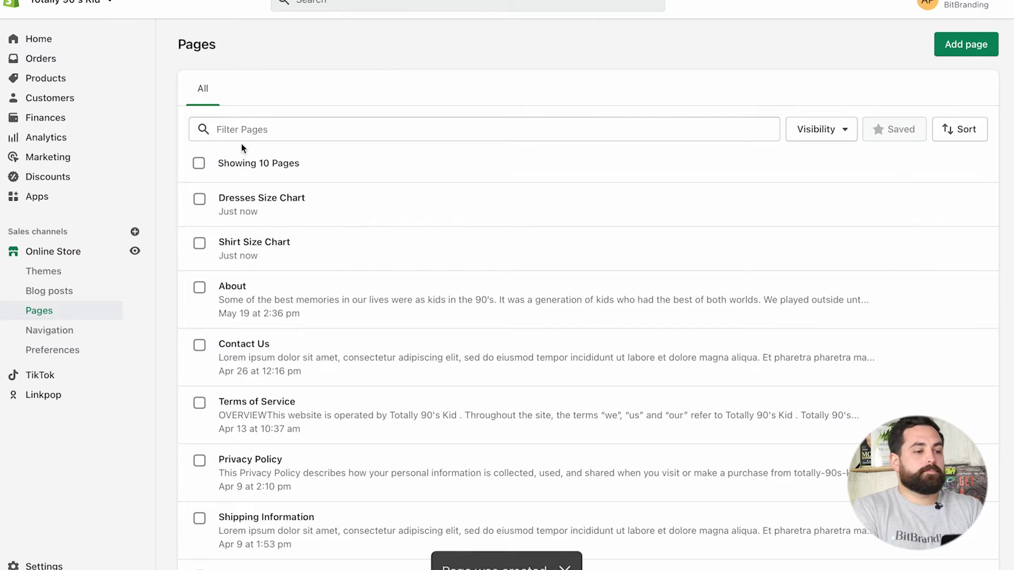
pyautogui.click(55, 86)
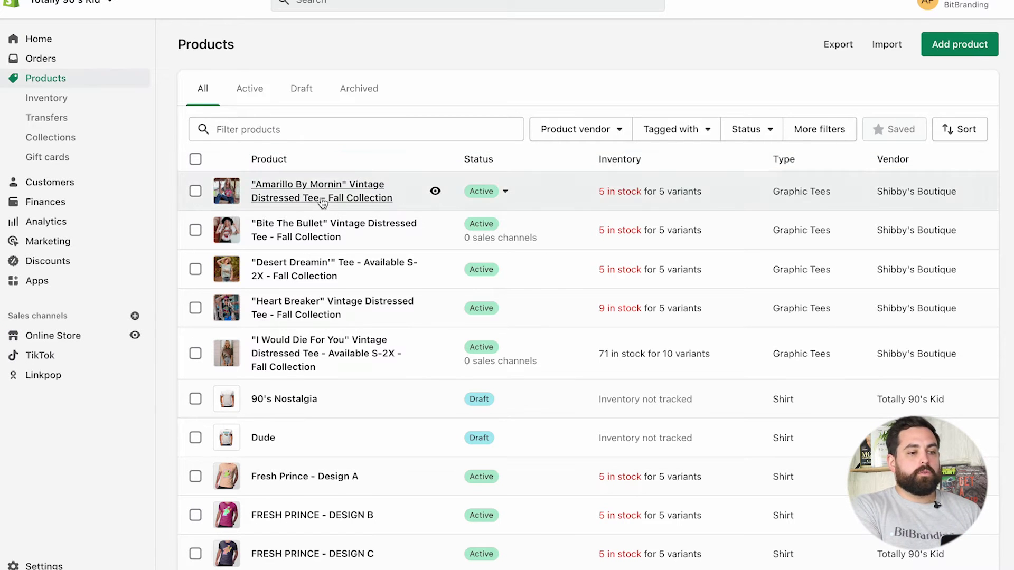
pyautogui.click(322, 202)
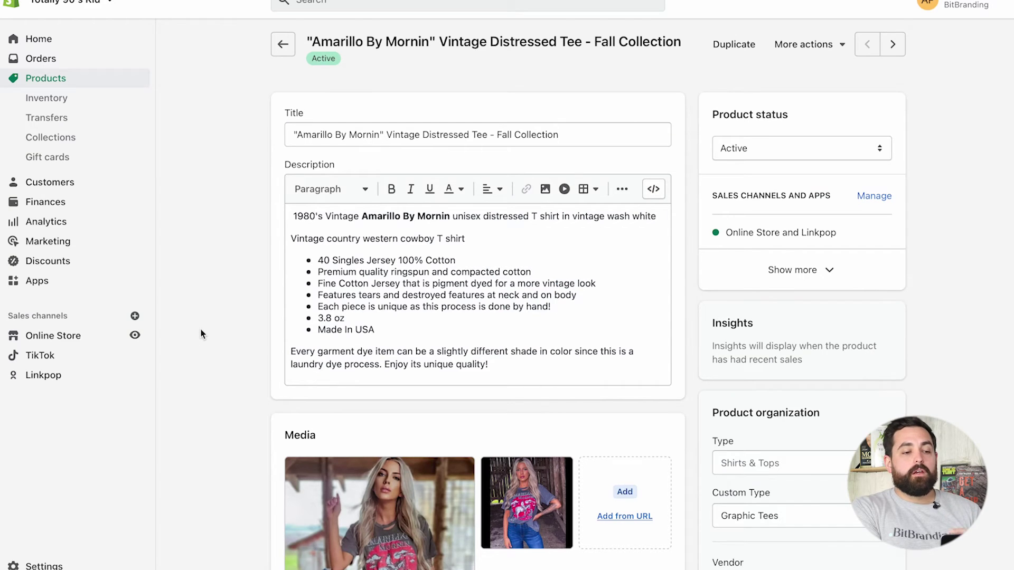
pyautogui.scroll(-12, 201, 333)
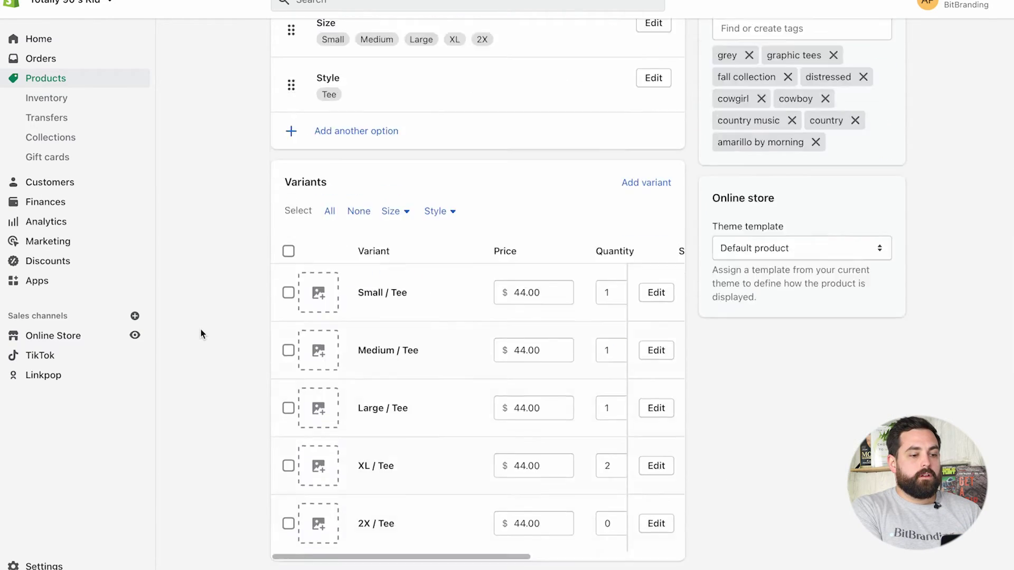
pyautogui.scroll(-6, 201, 333)
pyautogui.click(480, 438)
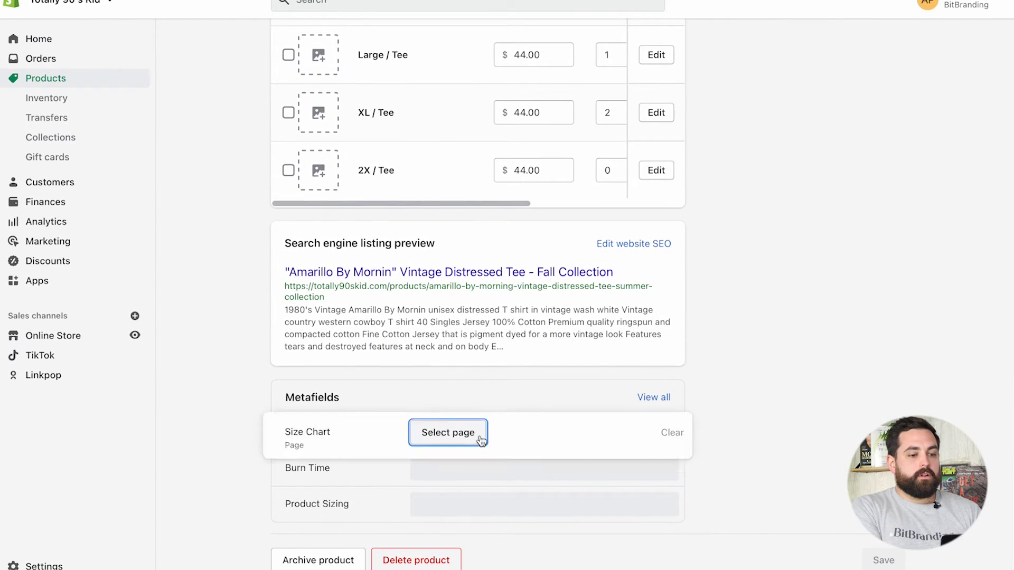
pyautogui.click(480, 438)
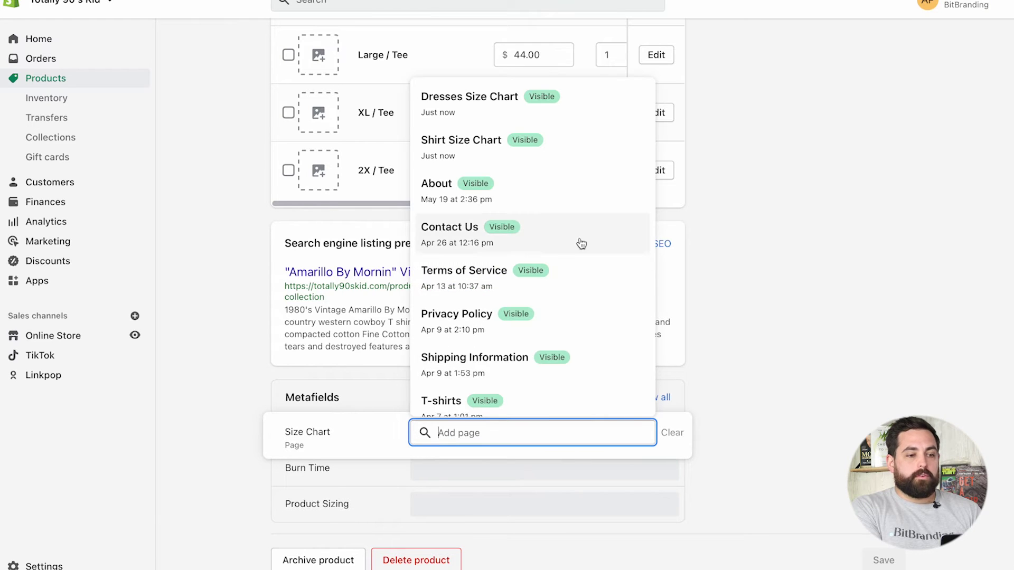
pyautogui.click(488, 155)
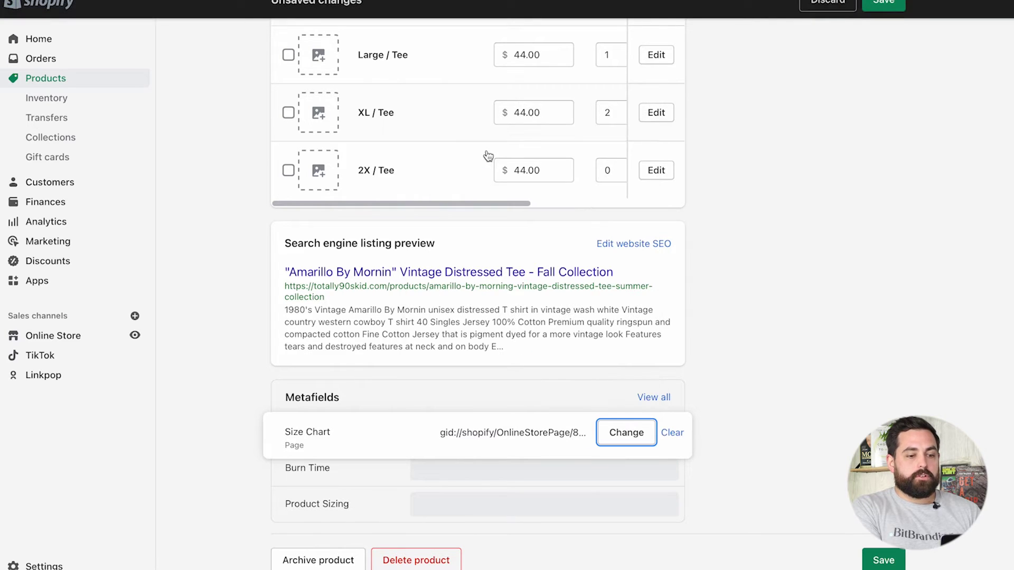
pyautogui.click(905, 6)
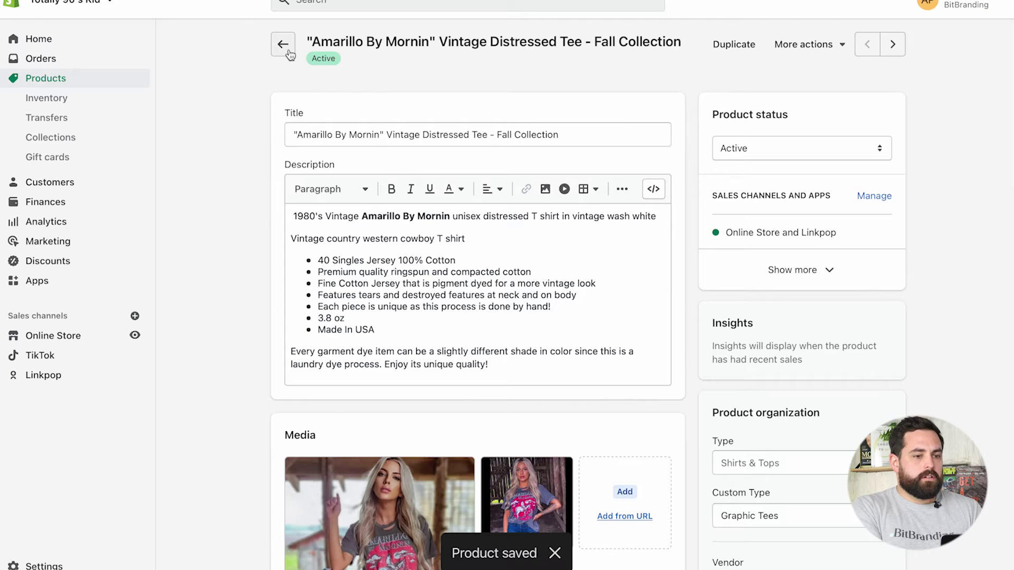
# Open the "Bite The Bullet" Vintage Distressed Tee product and delete the size chart table and its heading from the description.
pyautogui.click(284, 44)
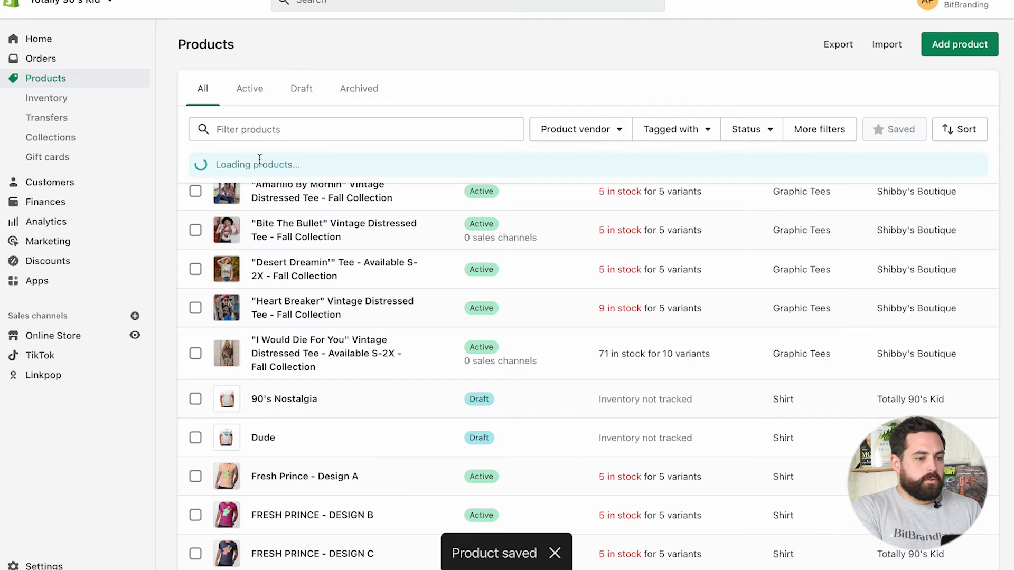
pyautogui.click(305, 233)
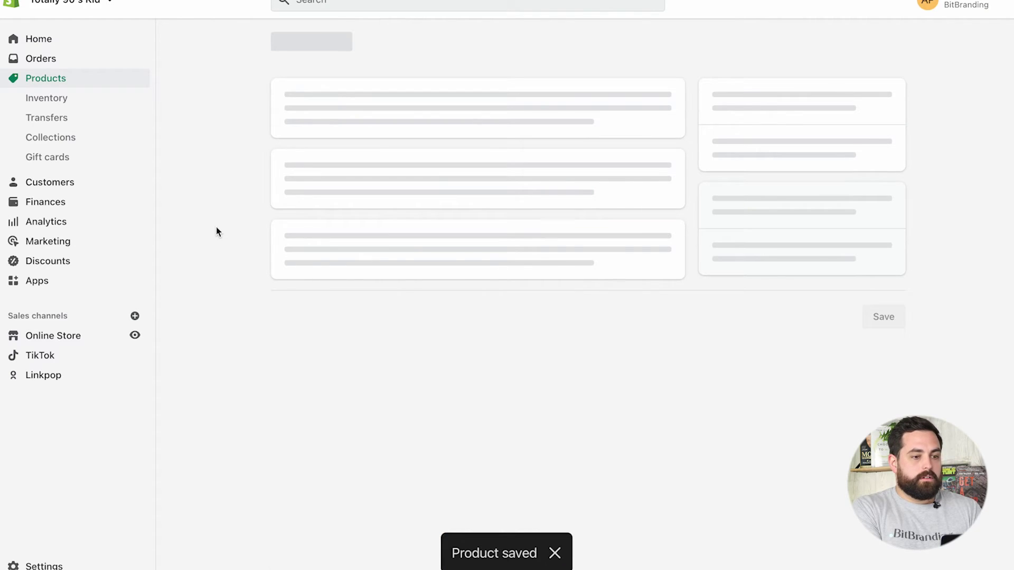
pyautogui.scroll(-3, 216, 229)
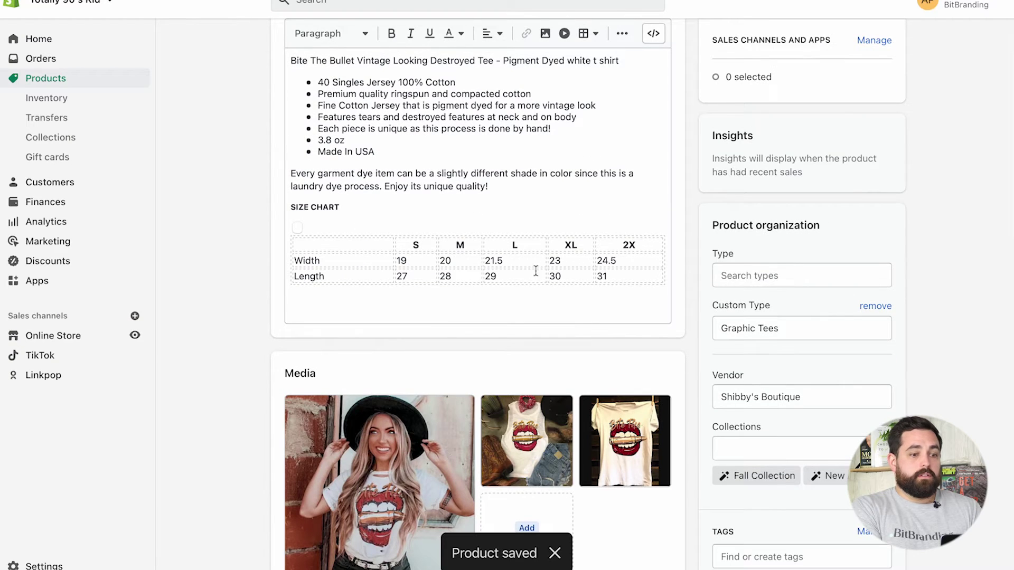
pyautogui.moveTo(636, 297); pyautogui.dragTo(354, 249)
pyautogui.press('BackSpace')
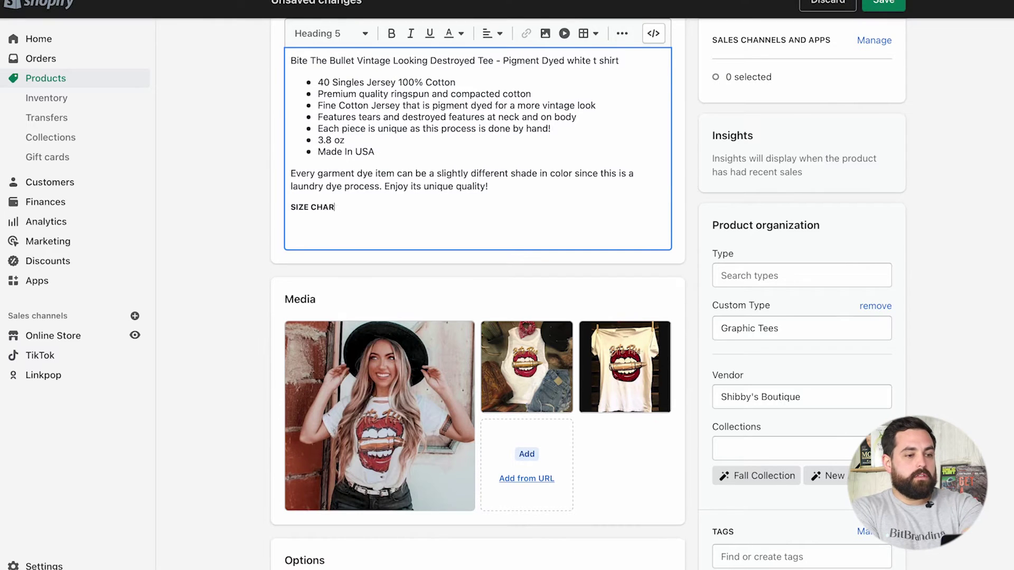
pyautogui.press('BackSpace')
pyautogui.press('BackSpace')
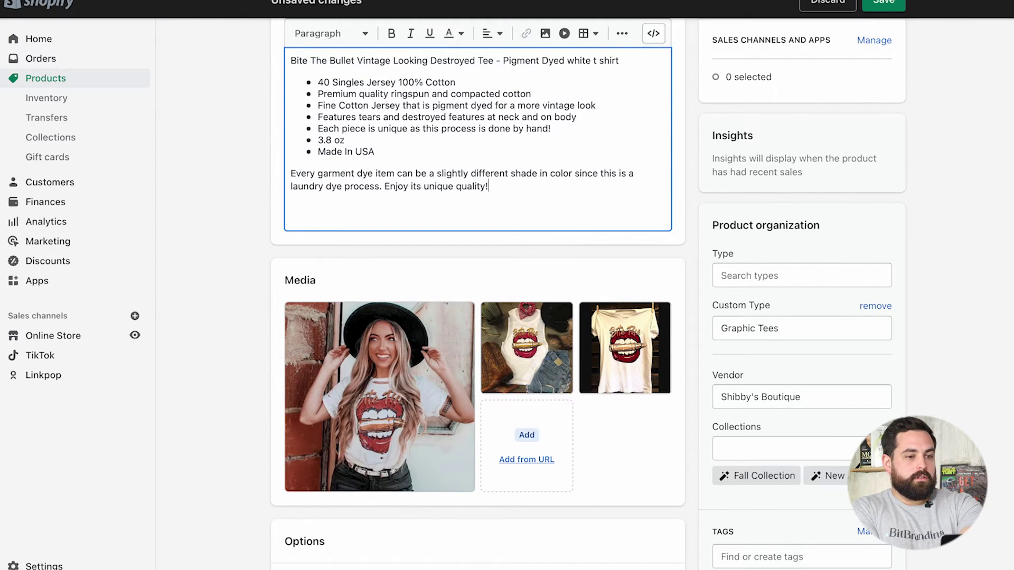
pyautogui.press('Delete')
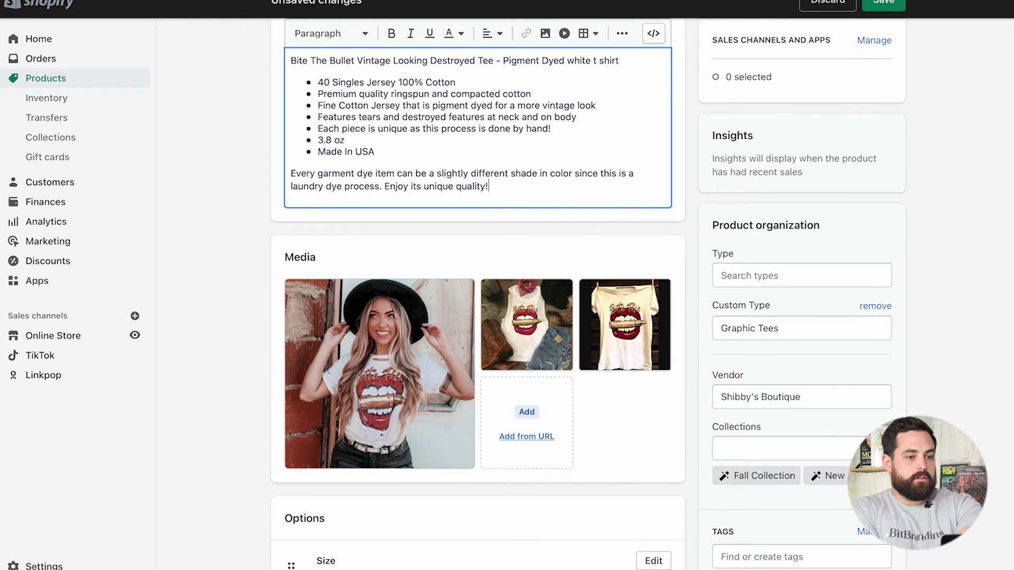
# Set the "Bite The Bullet" tee's Size Chart metafield to the Dresses Size Chart page and save the product.
pyautogui.scroll(-3, 437, 265)
pyautogui.scroll(-7, 289, 243)
pyautogui.scroll(-7, 289, 242)
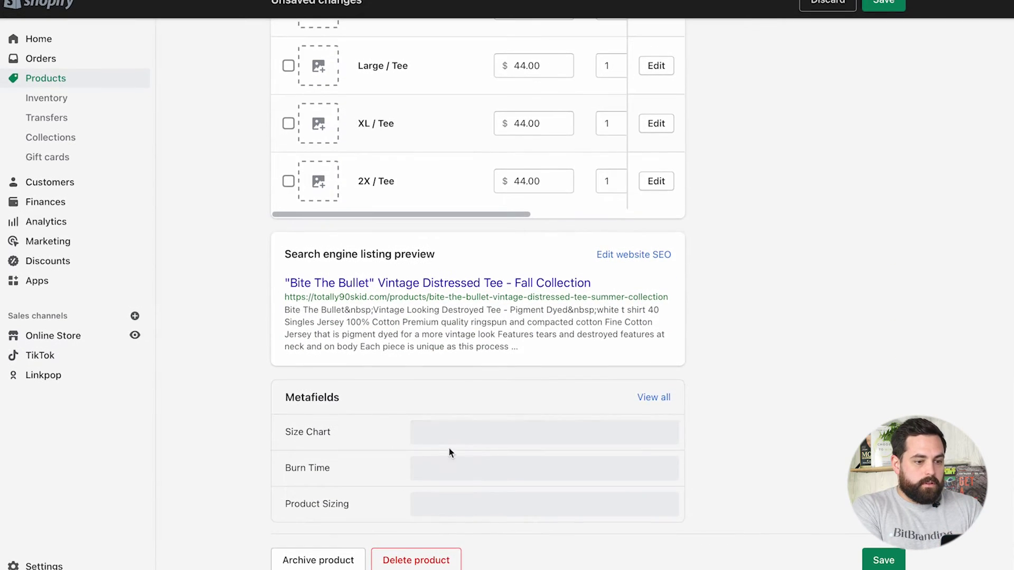
pyautogui.click(485, 439)
pyautogui.click(481, 436)
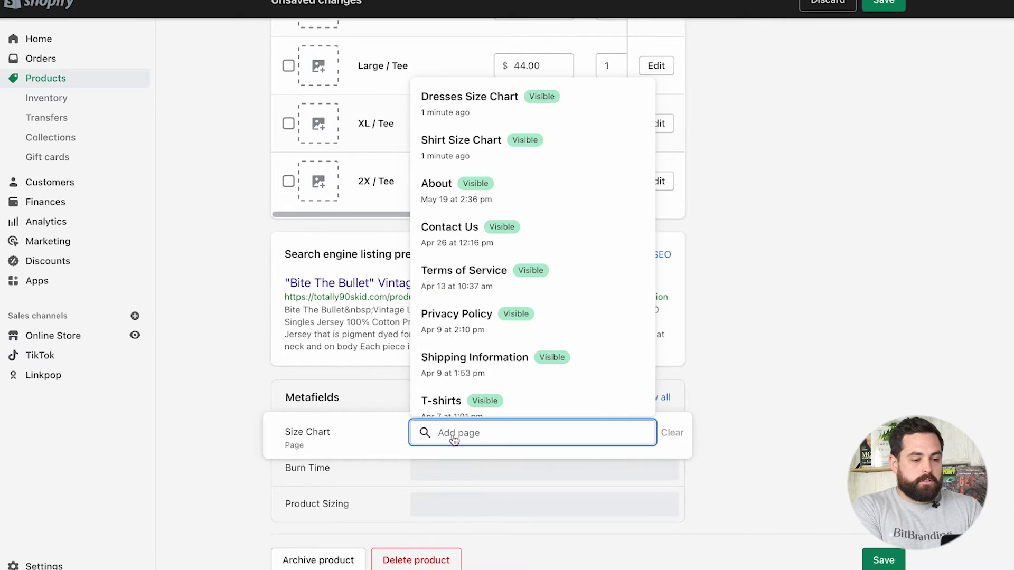
pyautogui.click(471, 112)
pyautogui.click(892, 9)
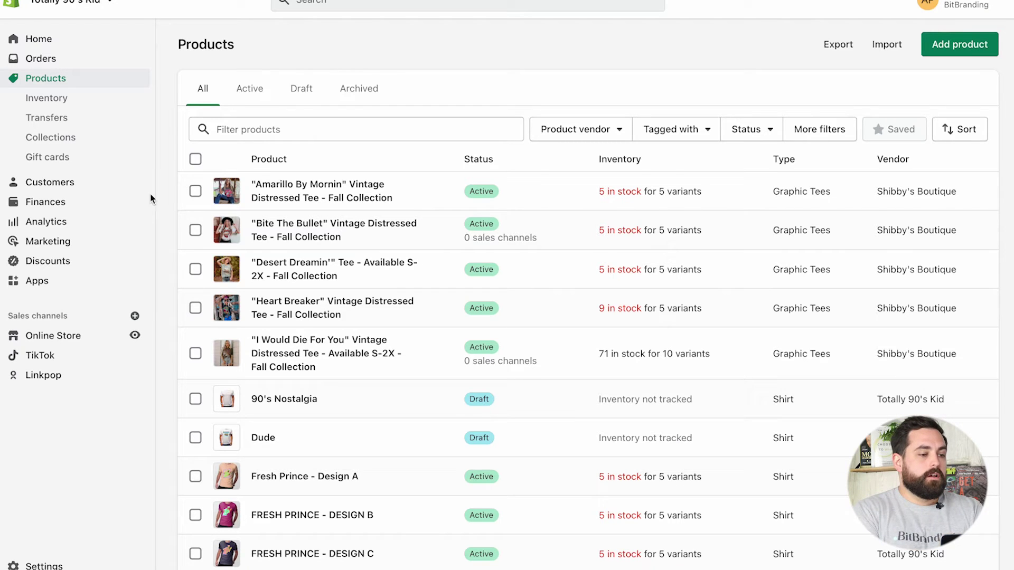
# Open the "Updated copy of Dawn" theme from the online store's theme library for customization.
pyautogui.click(63, 337)
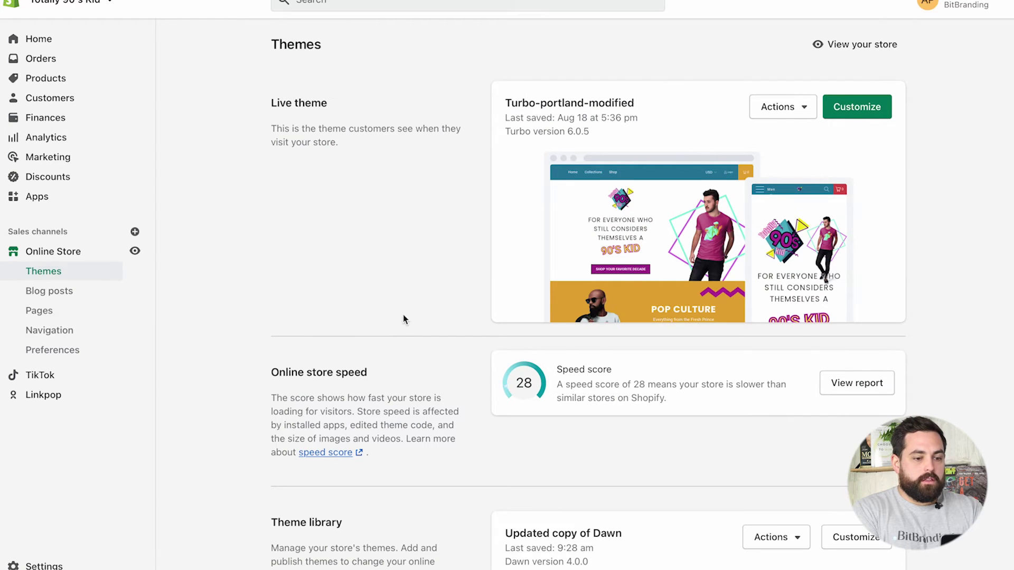
pyautogui.scroll(-5, 404, 315)
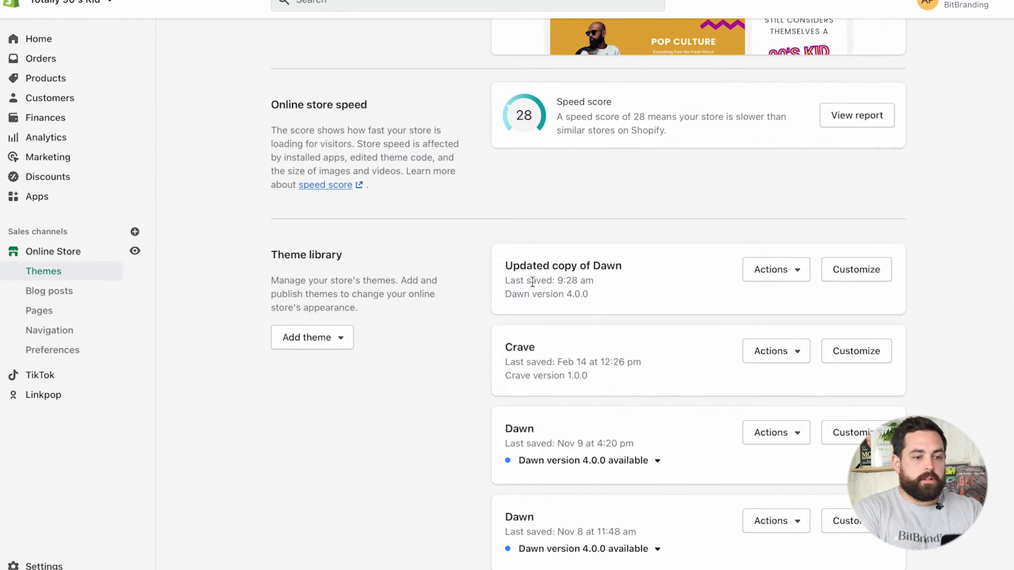
pyautogui.moveTo(529, 269); pyautogui.dragTo(590, 266)
pyautogui.click(607, 266)
pyautogui.click(845, 271)
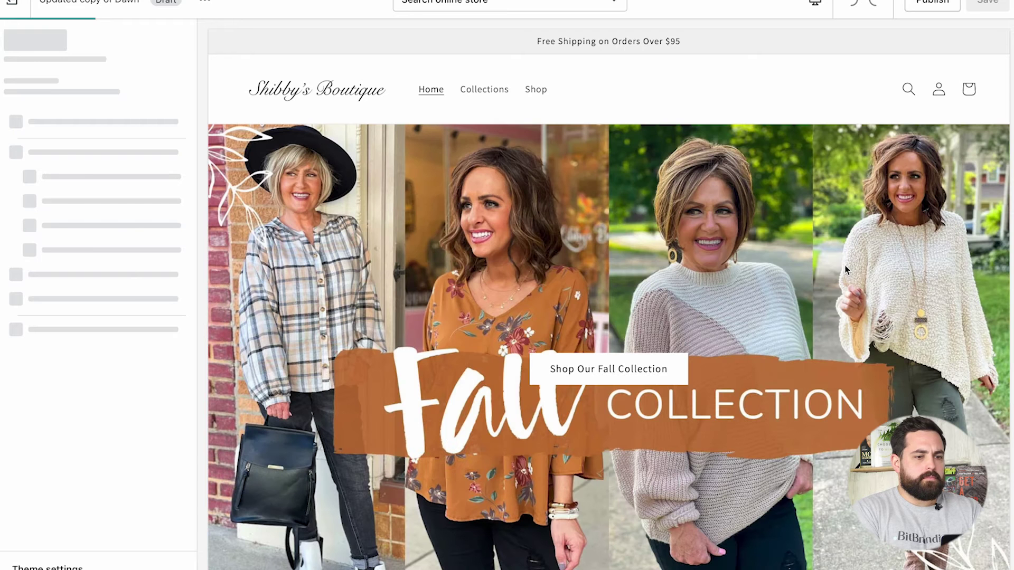
# Switch to the Default product template, preview the area below the product description, and expand the Product information section's blocks.
pyautogui.click(499, 1)
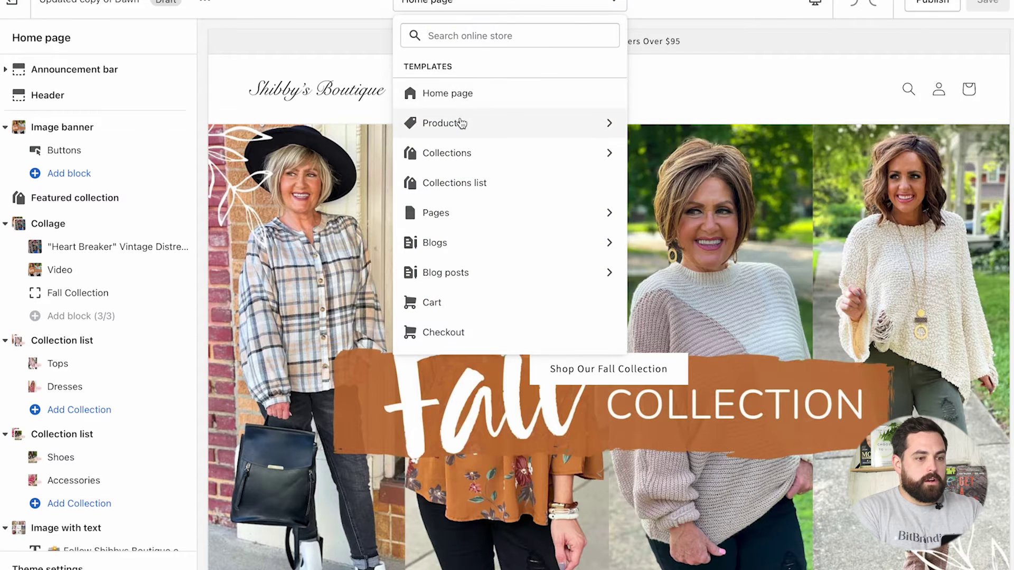
pyautogui.click(461, 124)
pyautogui.click(486, 108)
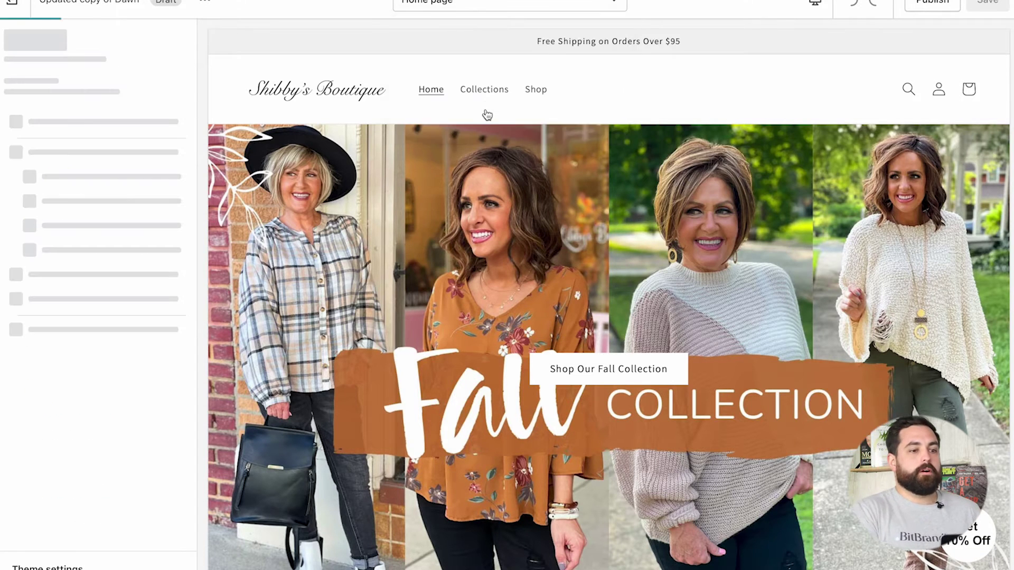
pyautogui.scroll(-2, 669, 153)
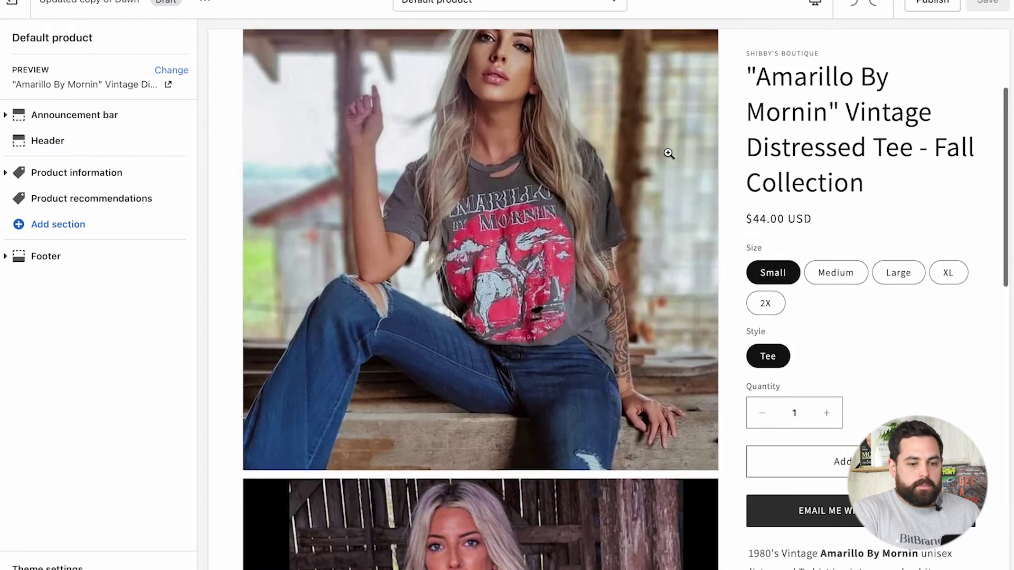
pyautogui.scroll(-10, 669, 153)
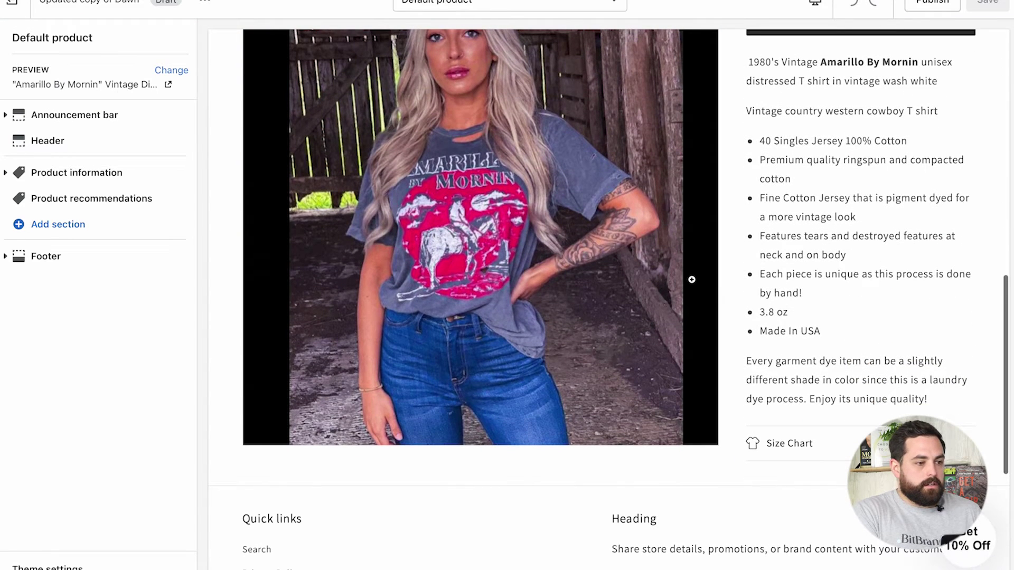
pyautogui.click(9, 173)
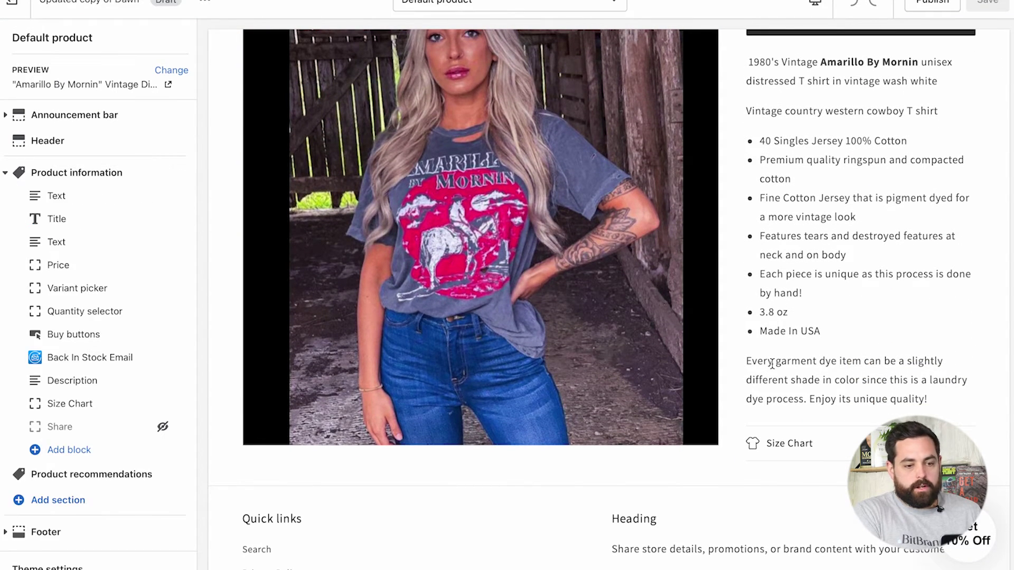
# Hide the existing Size Chart block in the Product information section of the default product template.
pyautogui.moveTo(113, 407)
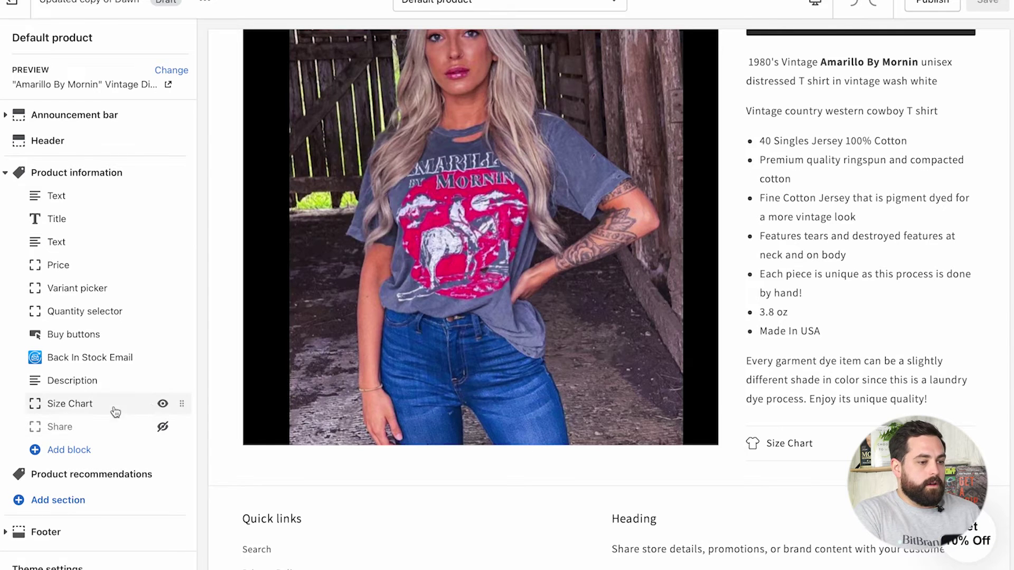
pyautogui.click(162, 405)
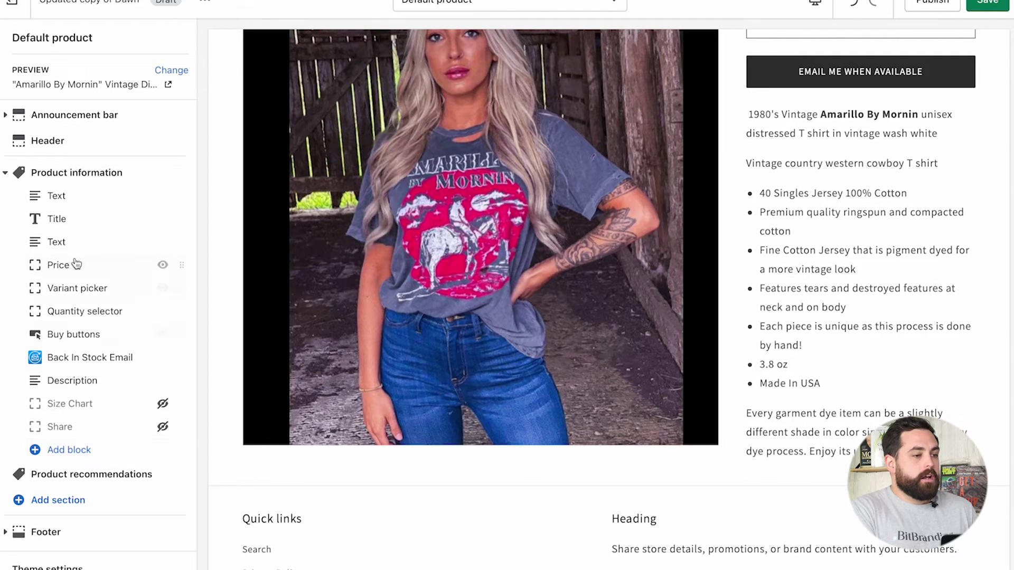
pyautogui.click(6, 173)
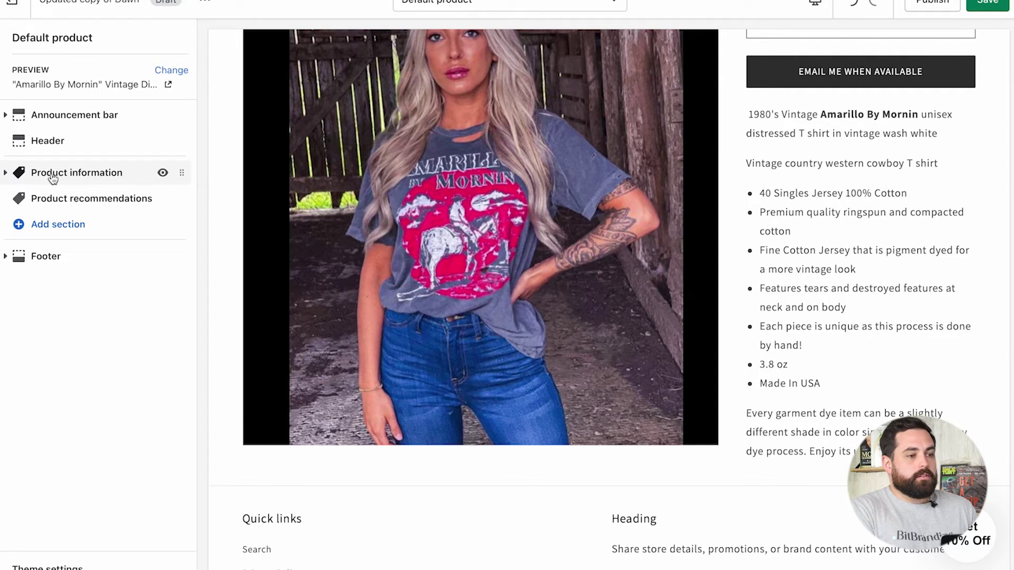
pyautogui.click(6, 173)
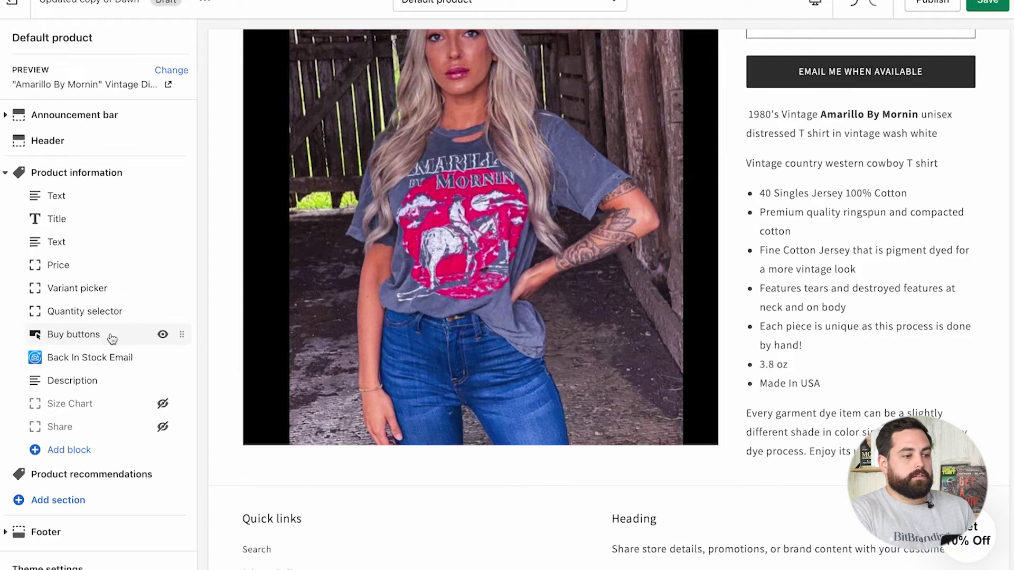
# Add a Collapsible row block to the Product information section.
pyautogui.click(70, 452)
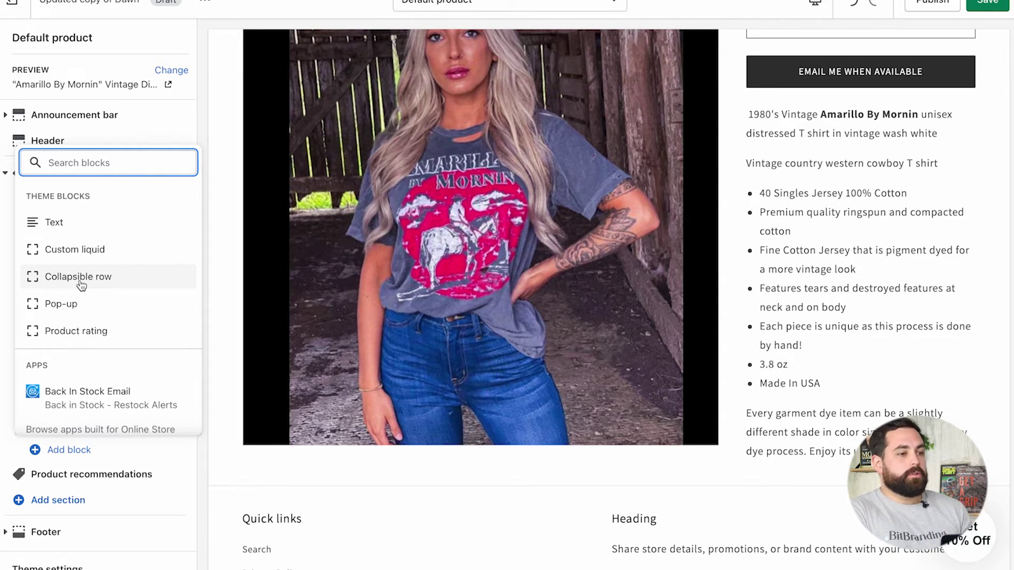
pyautogui.click(207, 3)
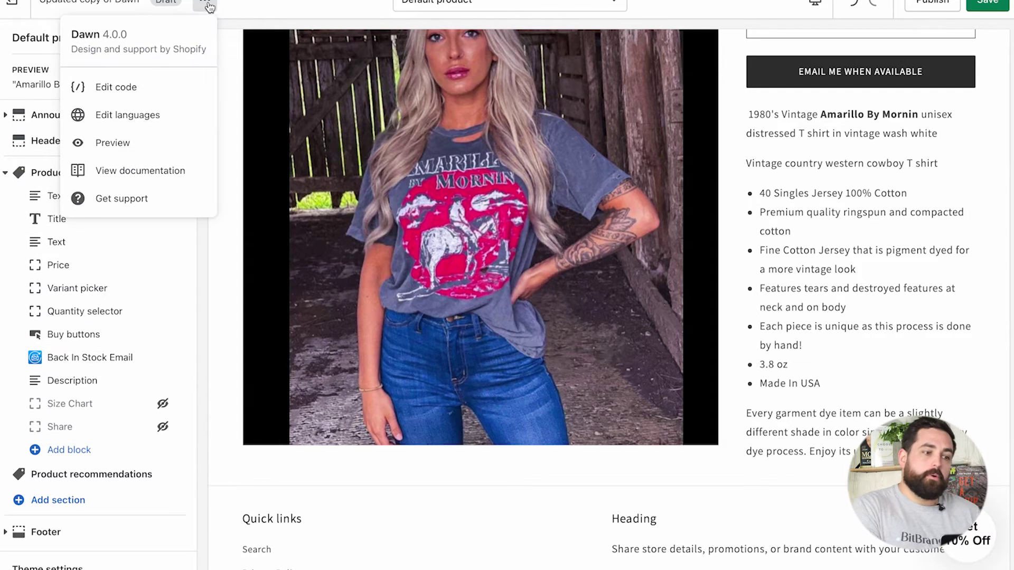
pyautogui.click(207, 5)
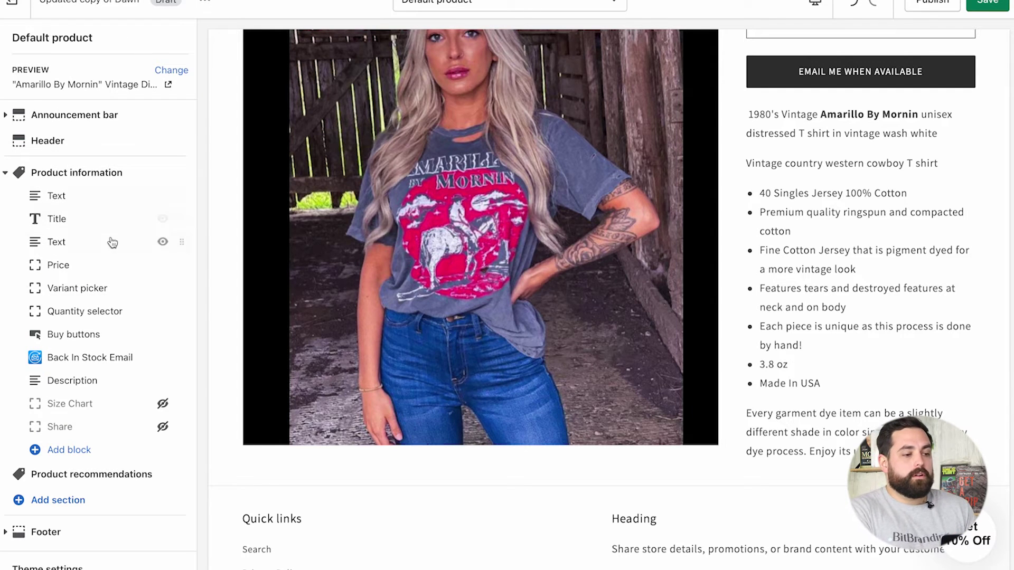
pyautogui.click(72, 456)
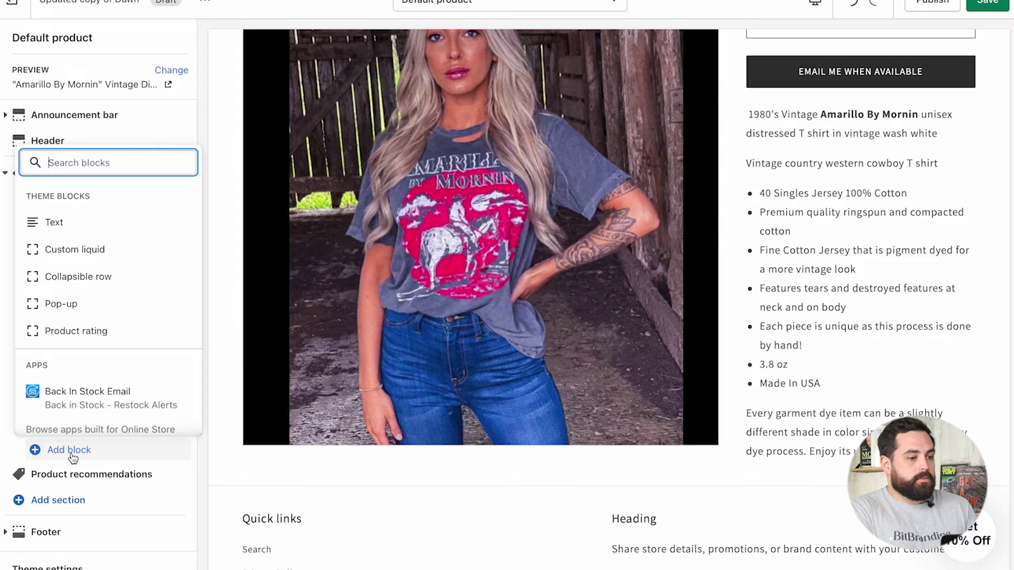
pyautogui.click(83, 278)
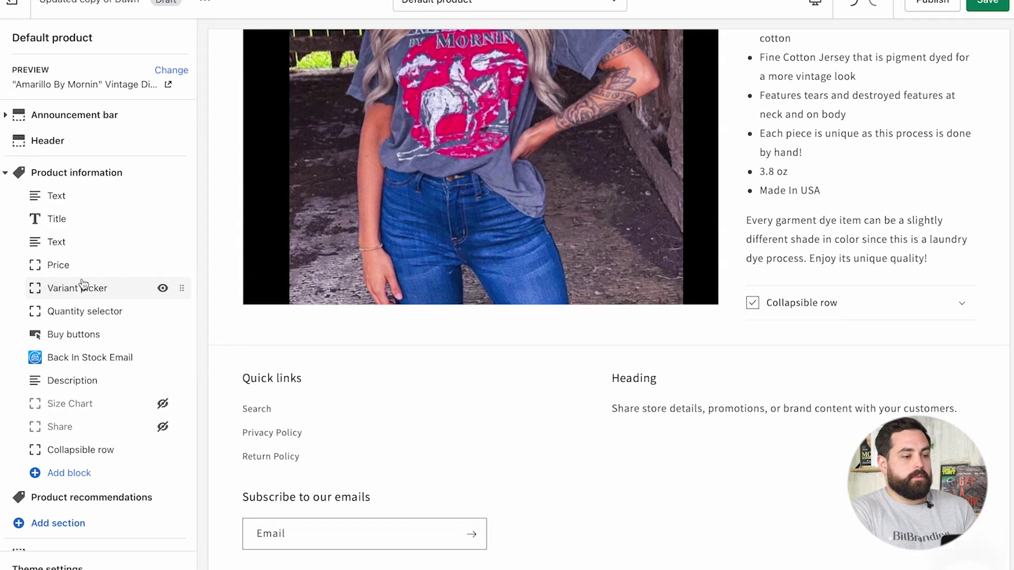
# Open the new collapsible row's settings and set its heading to "Size Chart".
pyautogui.click(85, 450)
pyautogui.click(98, 99)
pyautogui.hotkey('ctrl', 'a')
pyautogui.write('Si')
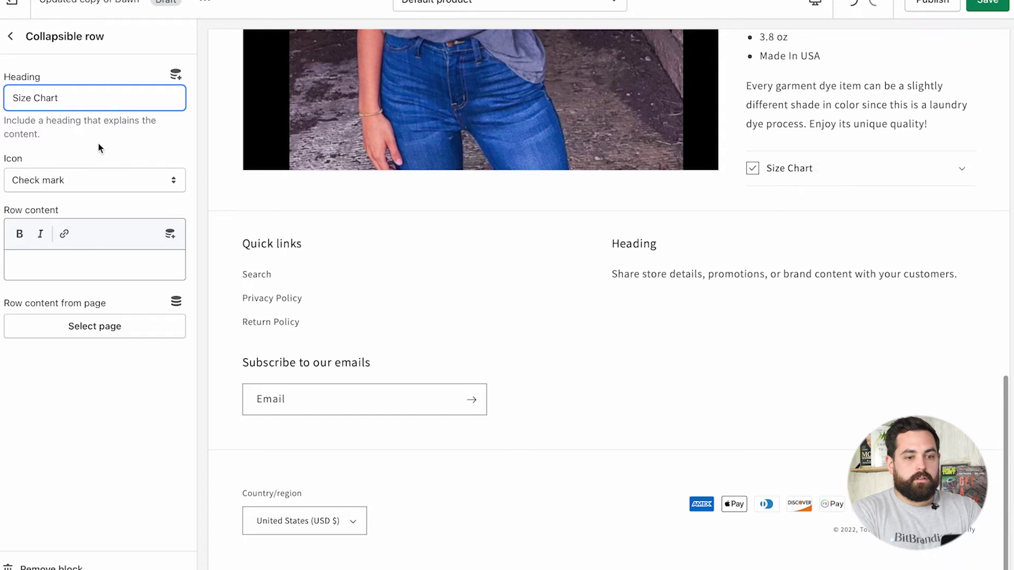
pyautogui.click(66, 141)
# Set the Size Chart row's icon to Shirt after trying the Pants icon.
pyautogui.click(76, 179)
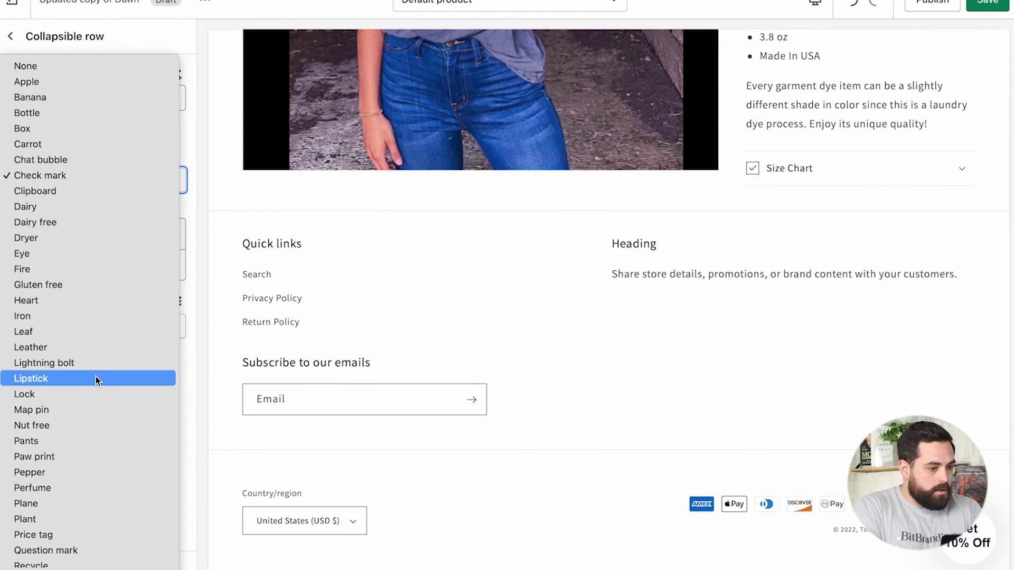
pyautogui.click(79, 441)
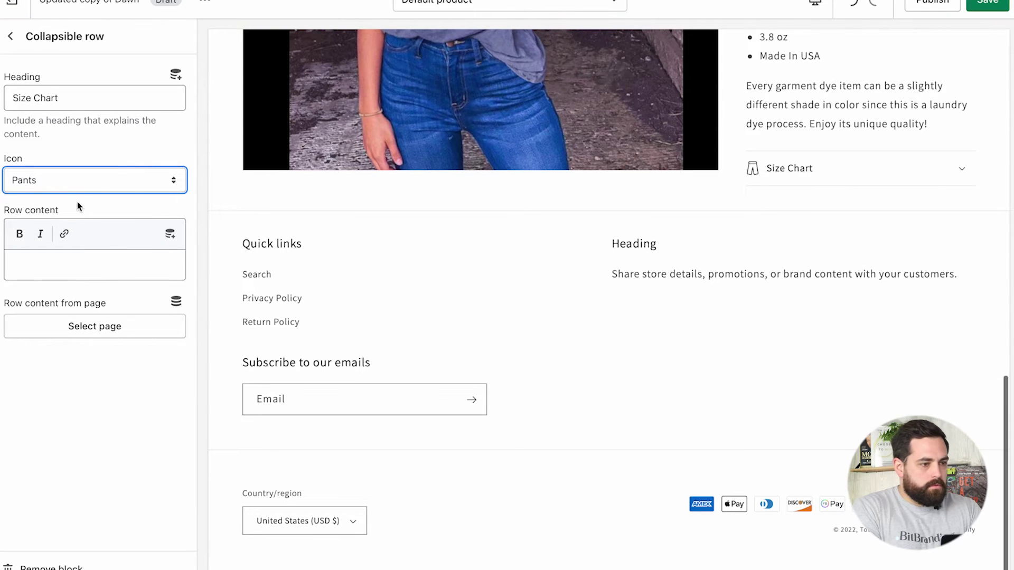
pyautogui.click(74, 181)
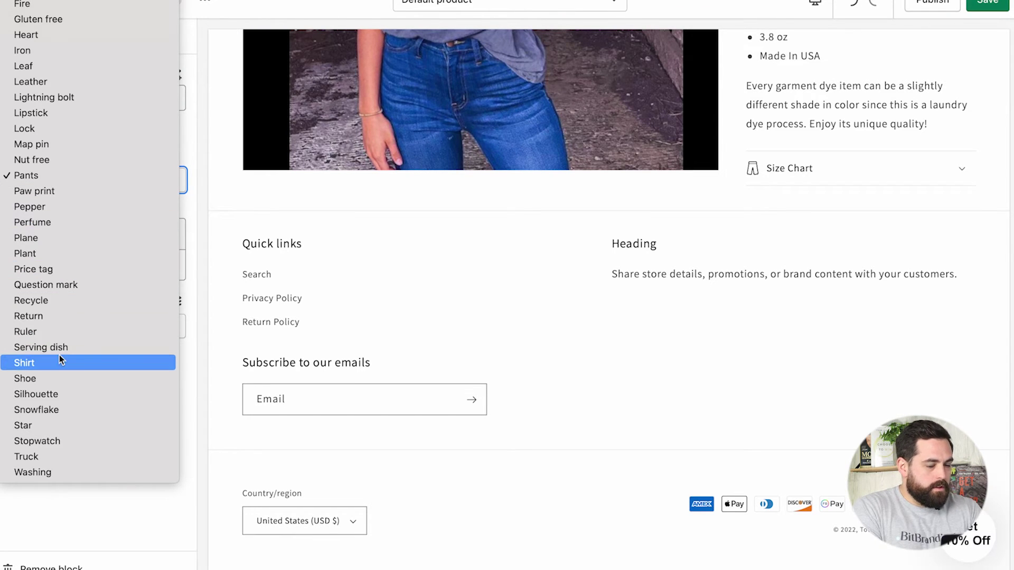
pyautogui.click(59, 356)
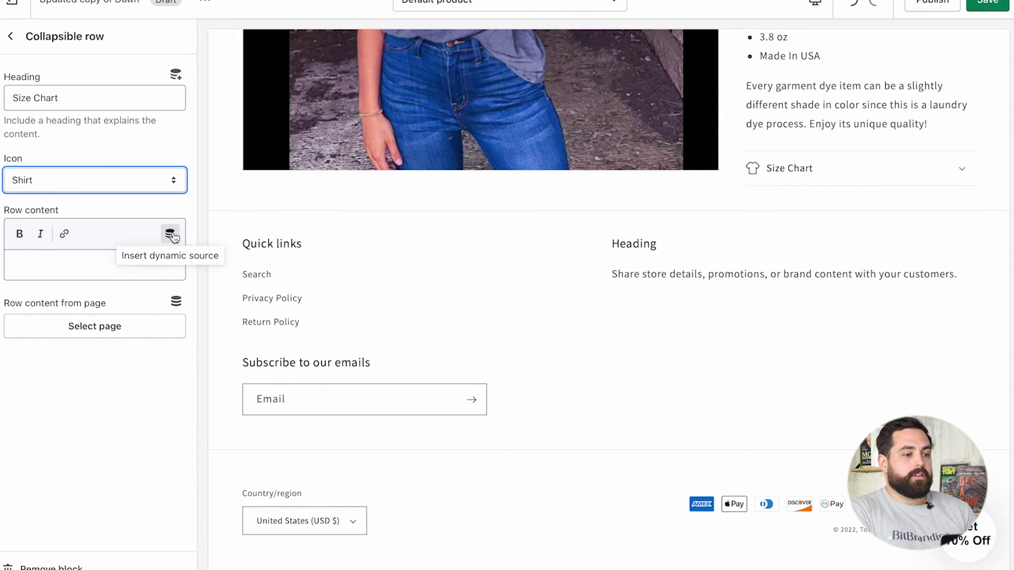
pyautogui.click(170, 234)
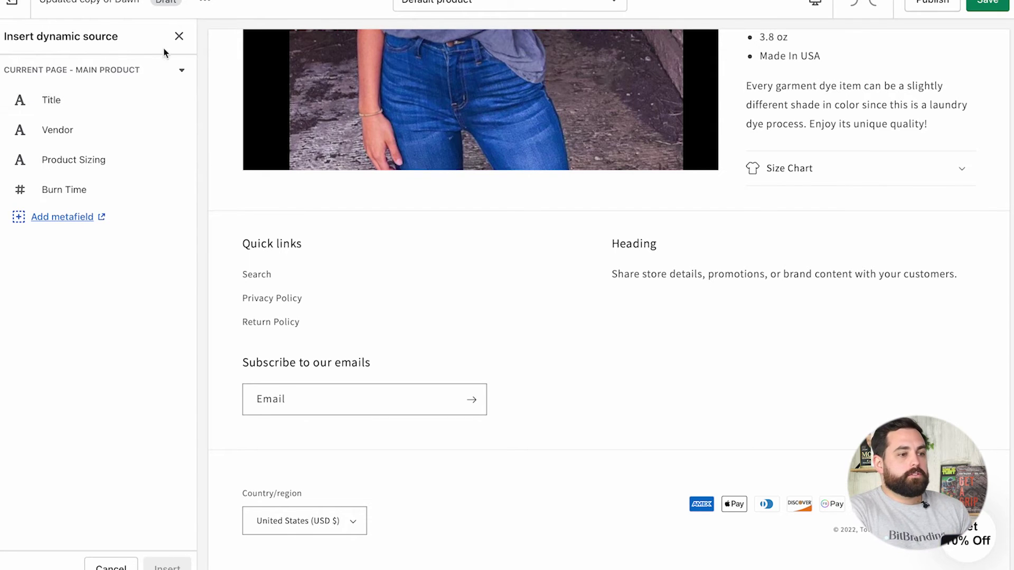
pyautogui.click(179, 37)
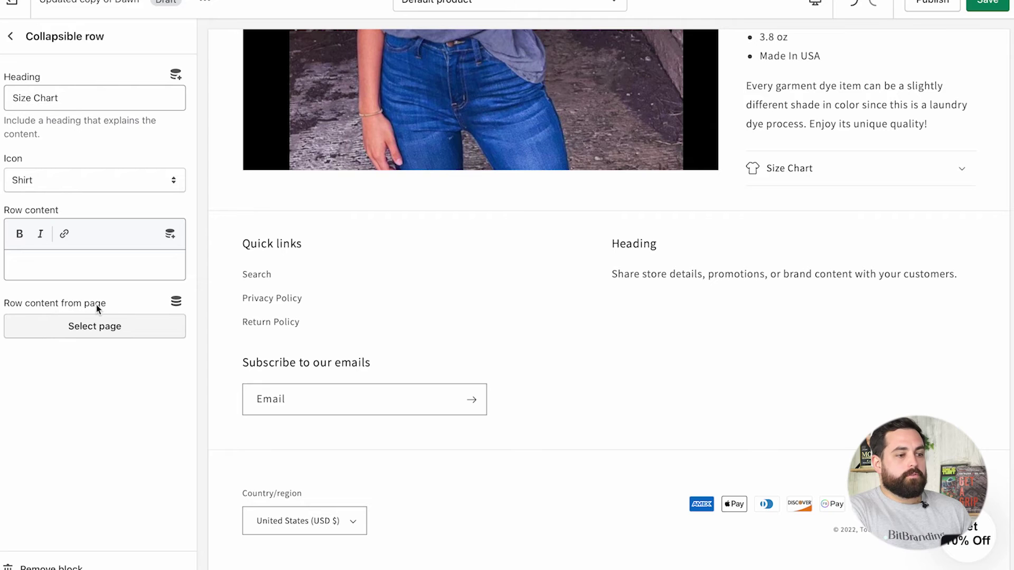
pyautogui.click(100, 336)
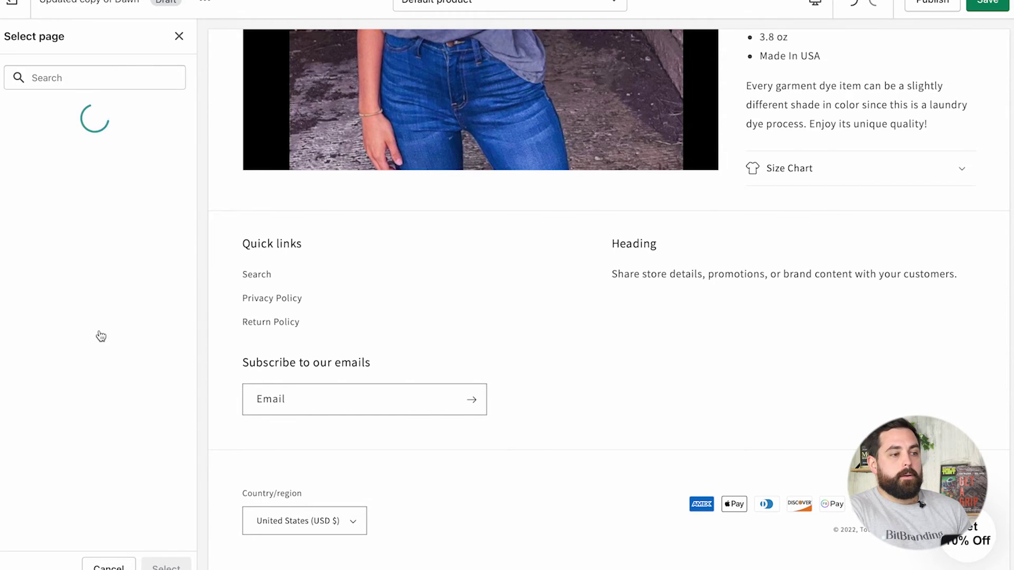
pyautogui.click(180, 36)
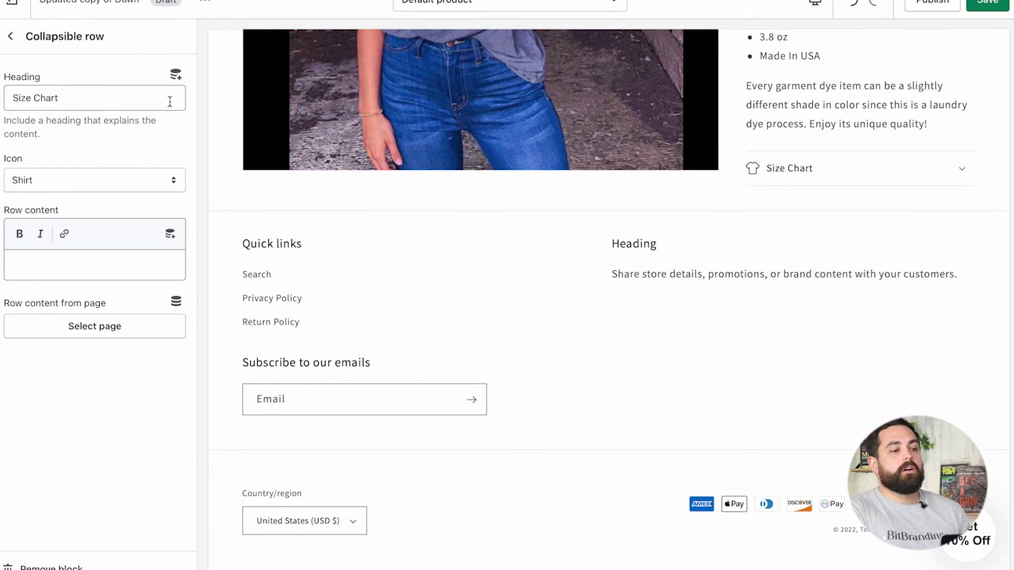
# Connect the row content from page setting to the product's Size Chart metafield as its dynamic source.
pyautogui.click(176, 302)
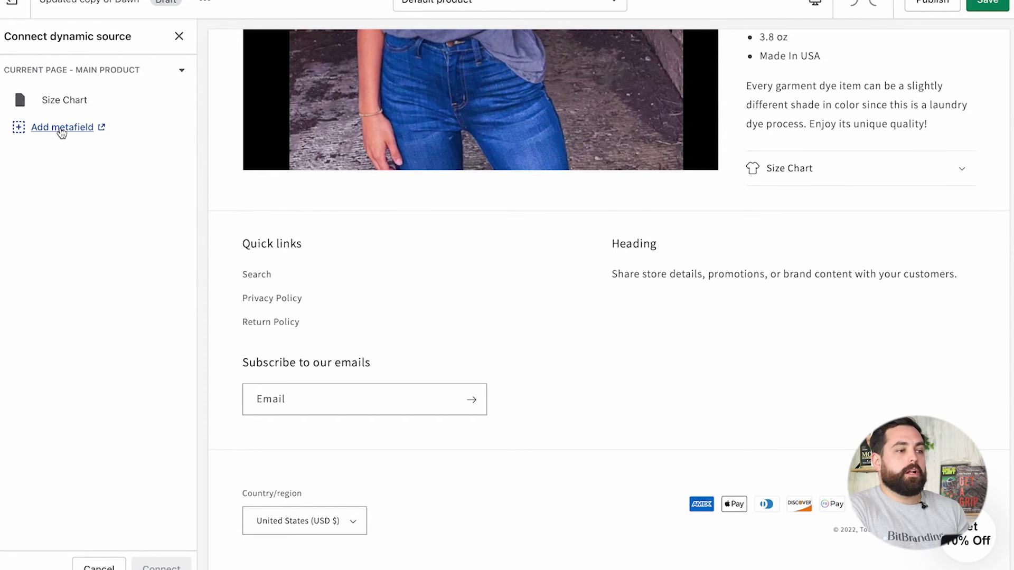
pyautogui.click(81, 106)
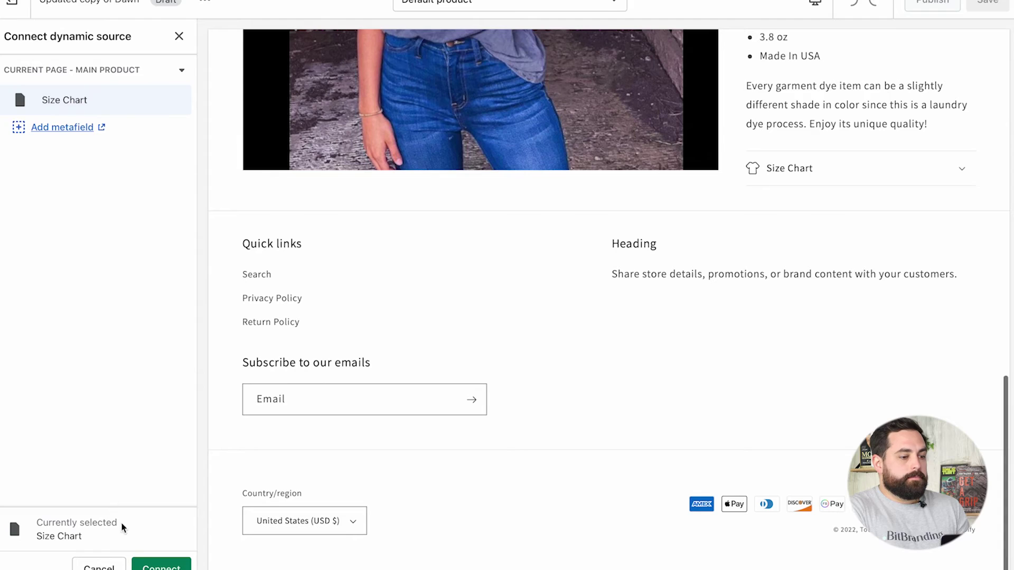
pyautogui.click(155, 565)
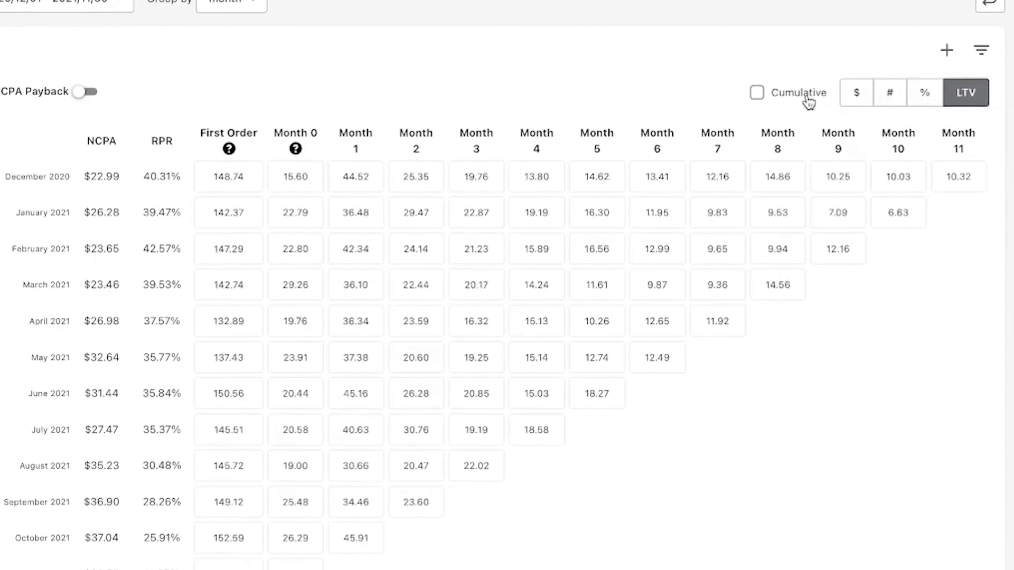
# Display the monthly LTV cohort table with cumulative values.
pyautogui.click(809, 81)
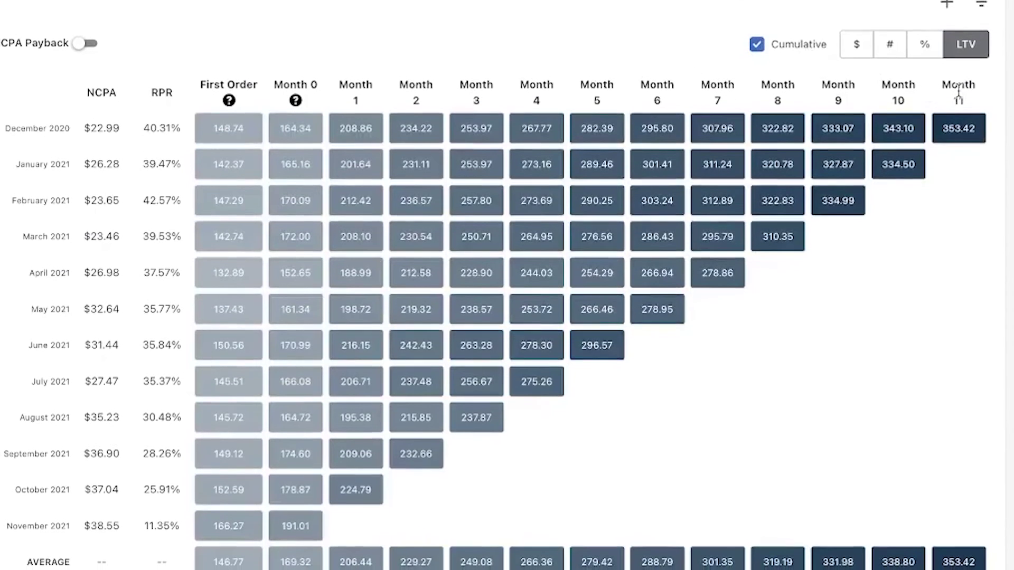
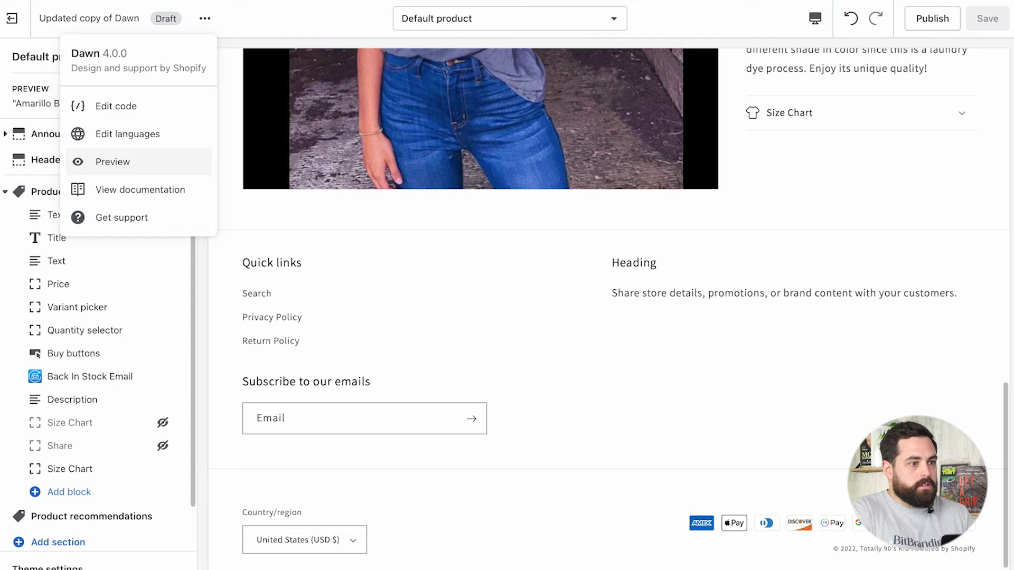
# Leave the theme editor and open the "Bite The Bullet" Vintage Distressed Tee from the product list.
pyautogui.click(18, 21)
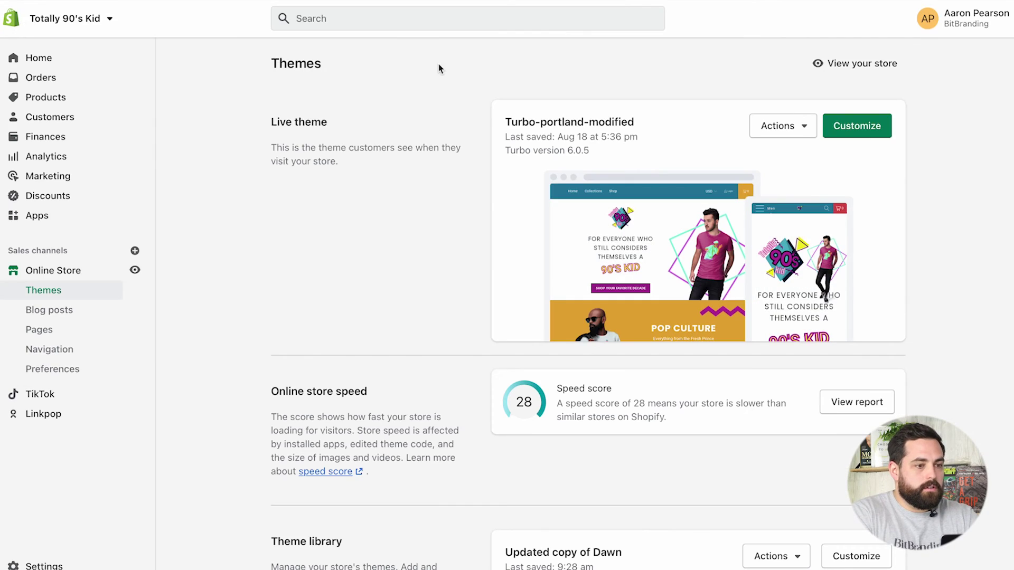
pyautogui.click(44, 97)
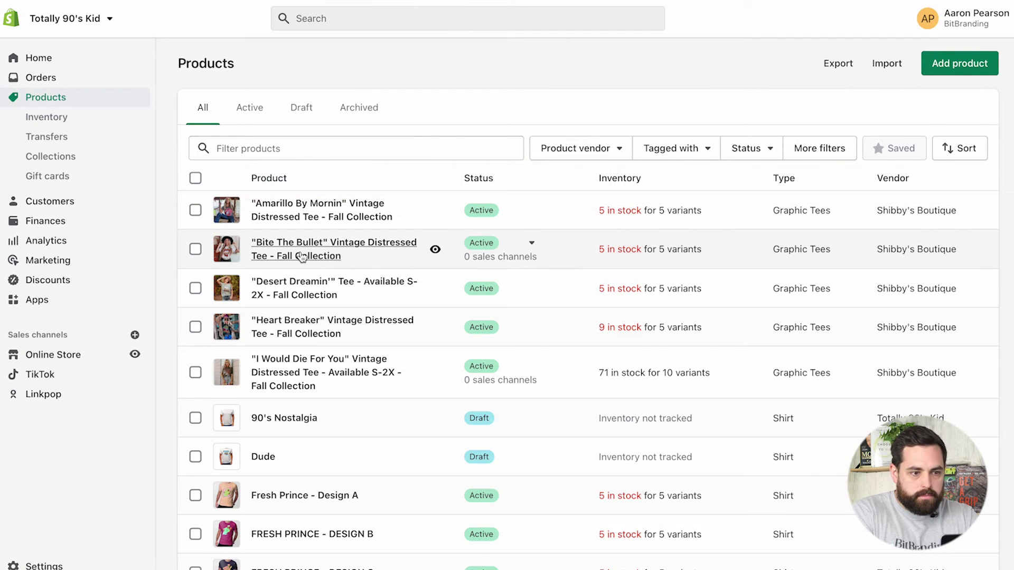
pyautogui.click(331, 252)
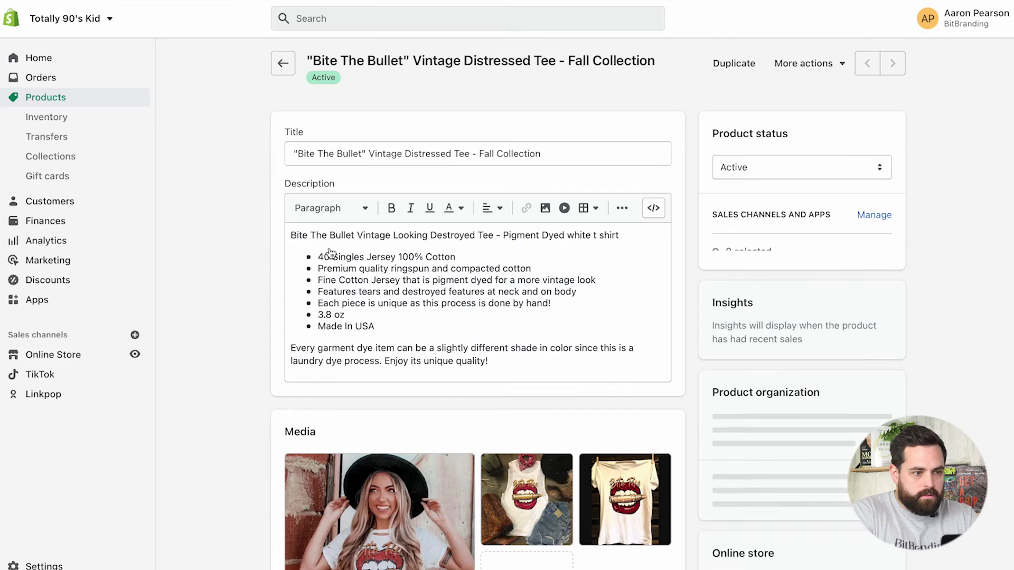
# Preview the "Bite The Bullet" tee's storefront page, look through it and return to the product in the admin.
pyautogui.click(838, 69)
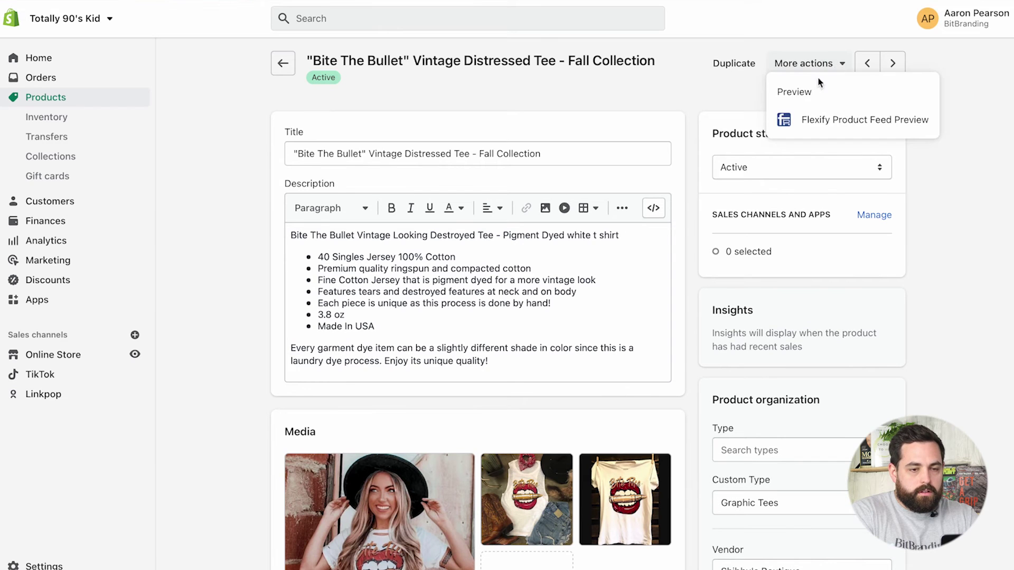
pyautogui.click(800, 94)
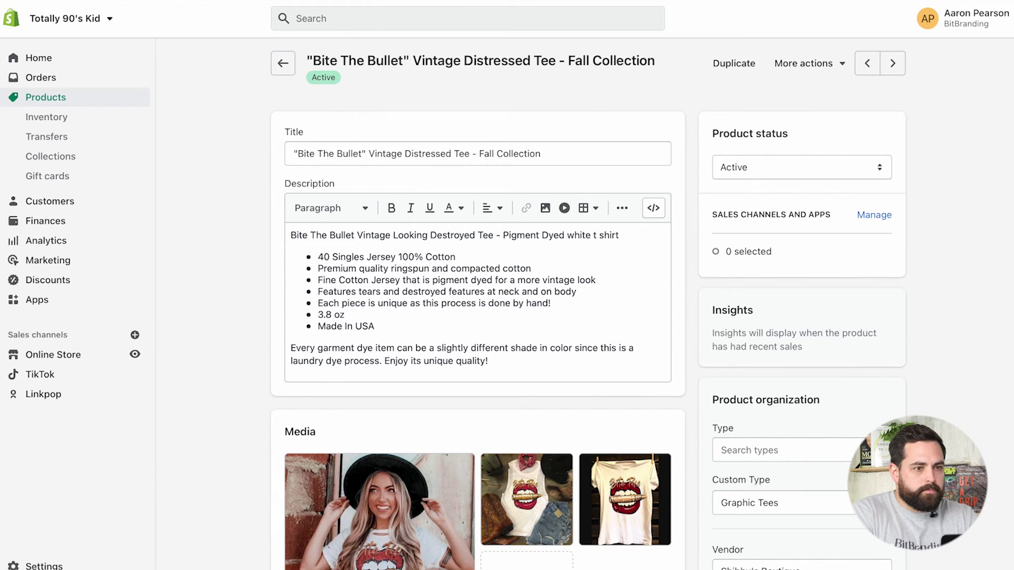
pyautogui.click(506, 2)
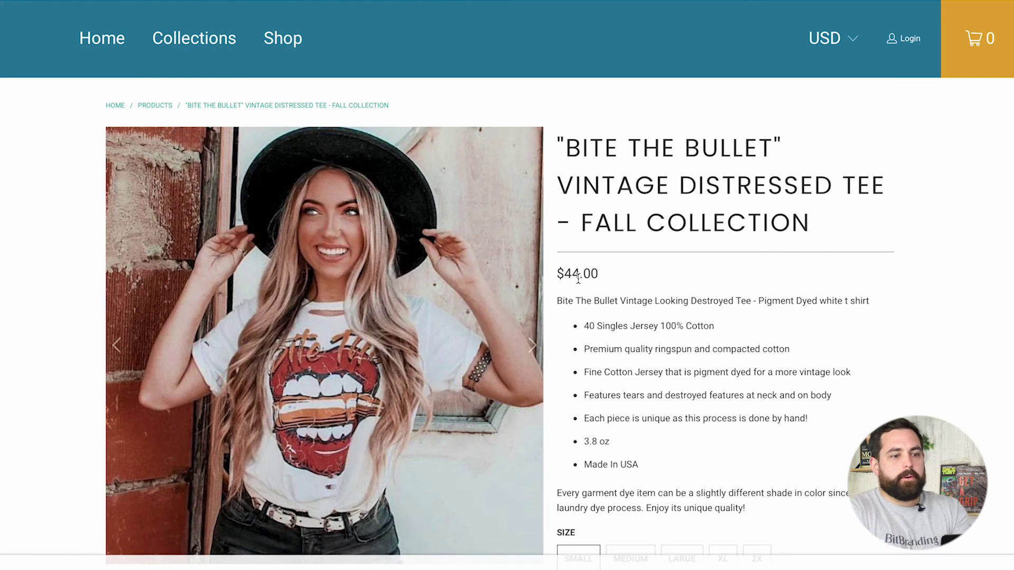
pyautogui.scroll(-4, 578, 278)
pyautogui.scroll(-2, 578, 278)
pyautogui.scroll(6, 578, 278)
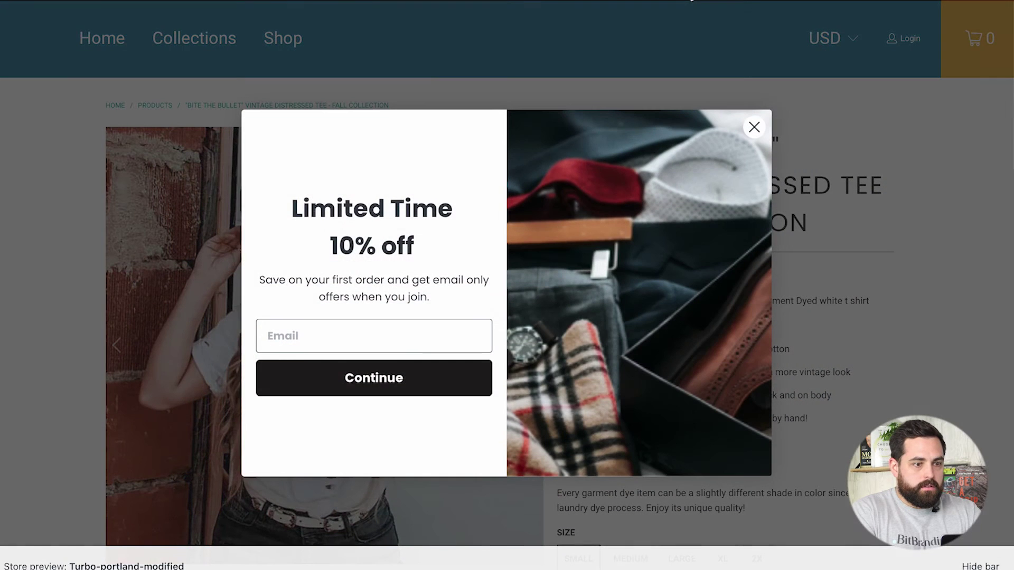
pyautogui.click(739, 7)
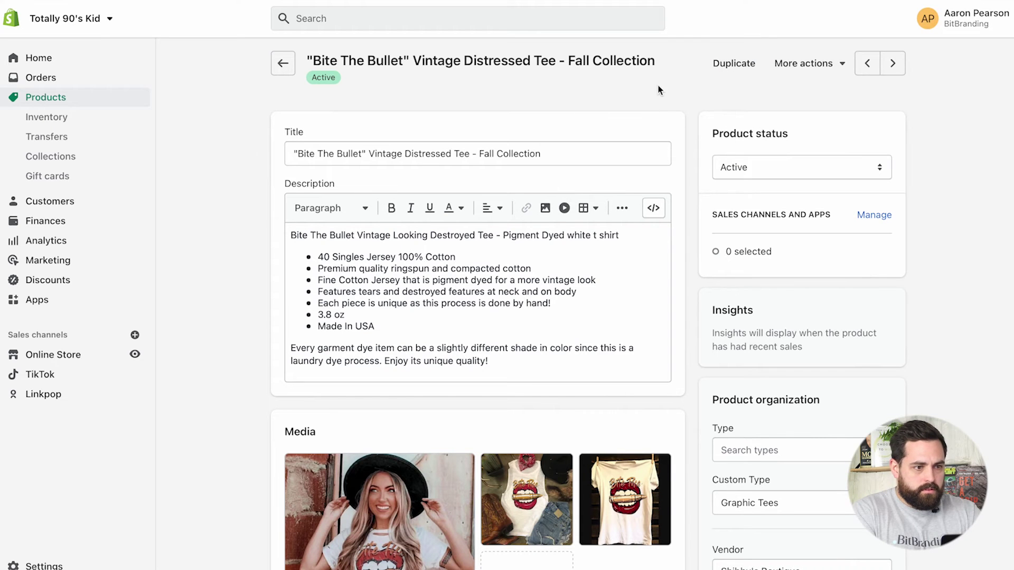
# Make the "Bite The Bullet" tee available on the Online Store sales channel and save the product.
pyautogui.click(872, 221)
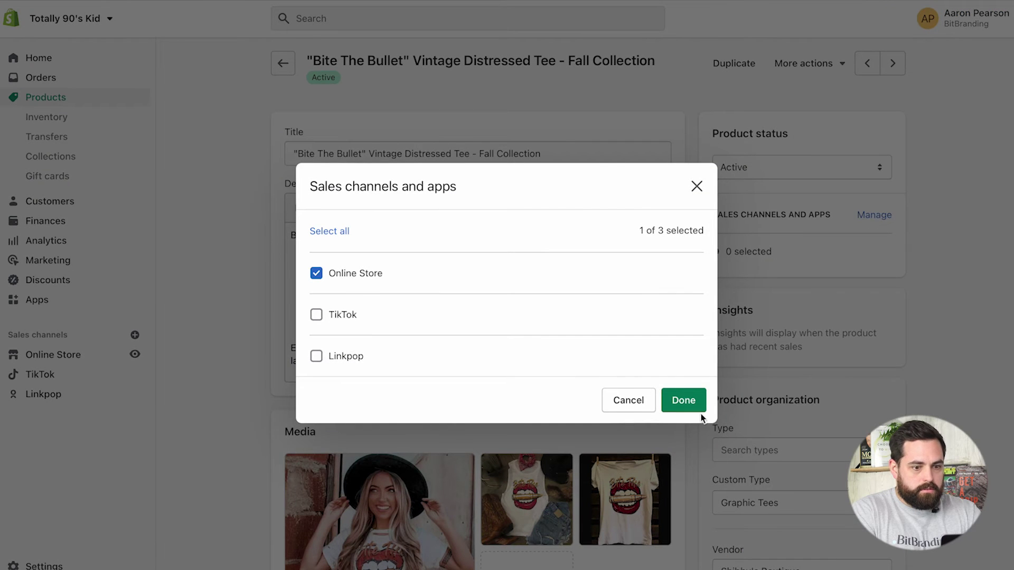
pyautogui.click(700, 410)
pyautogui.click(889, 25)
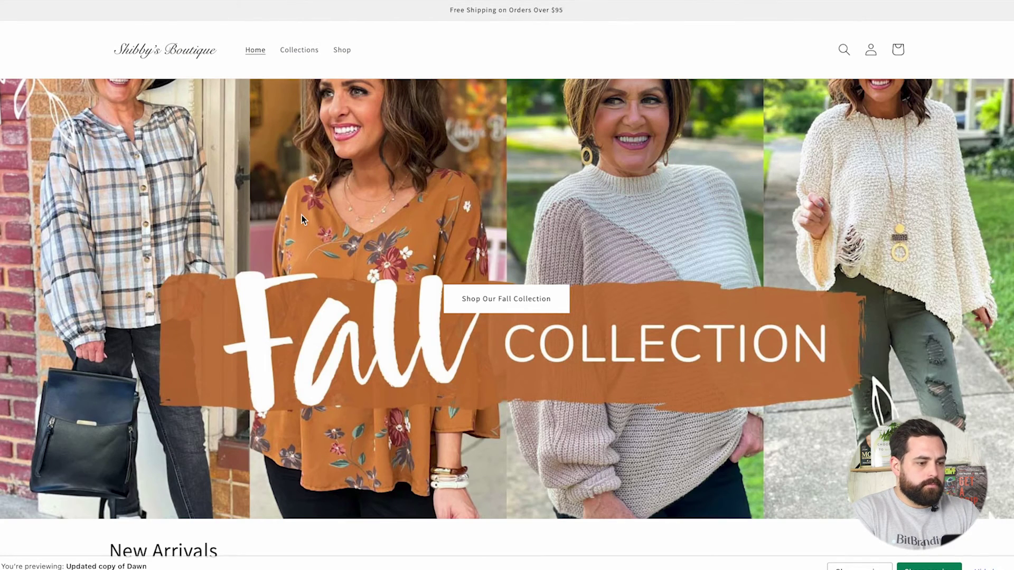
# In the "Updated copy of Dawn" store preview, open the "Bite The Bullet" tee from the Fall Collection.
pyautogui.scroll(-6, 302, 215)
pyautogui.scroll(6, 302, 214)
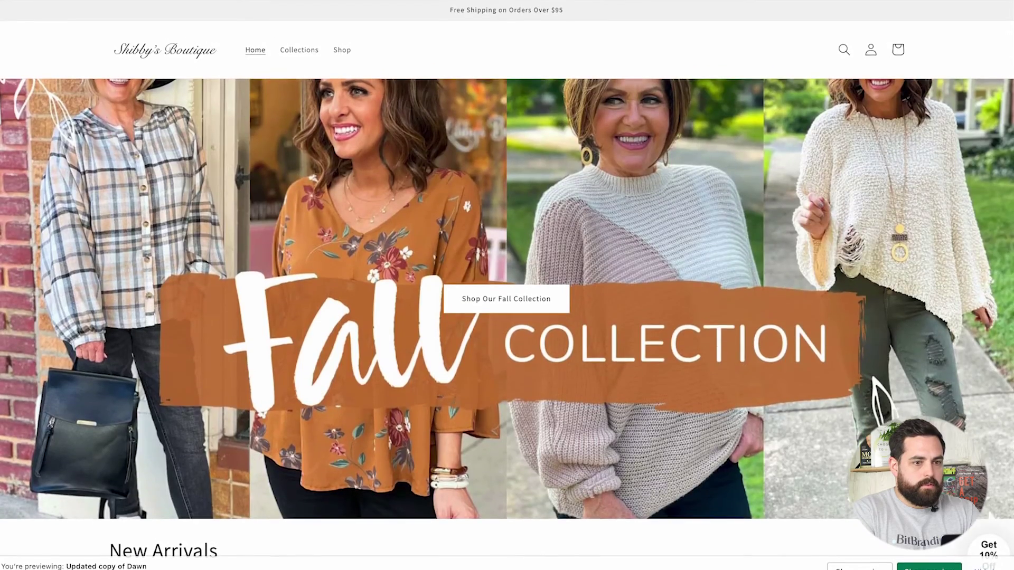
pyautogui.click(294, 52)
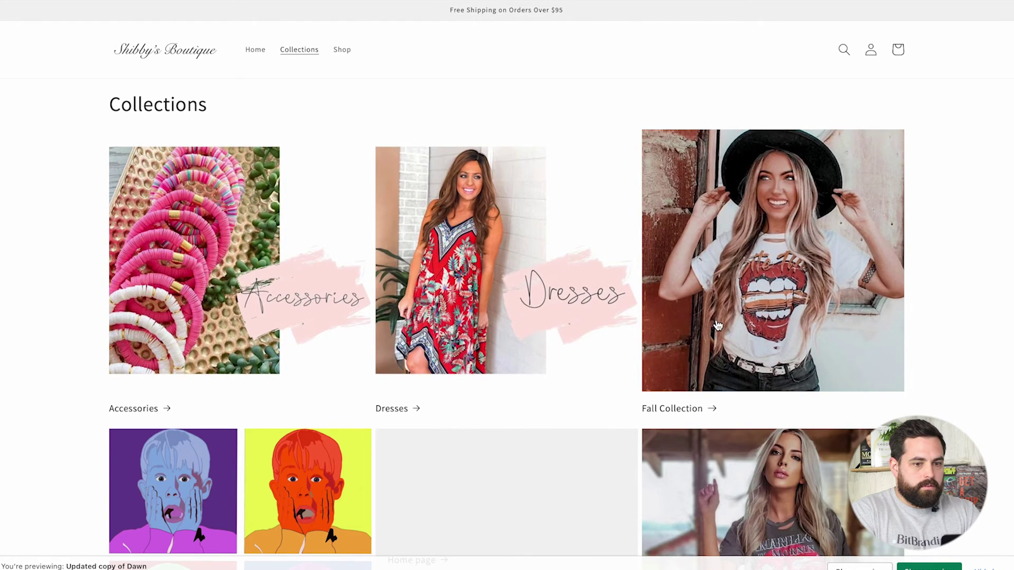
pyautogui.click(717, 325)
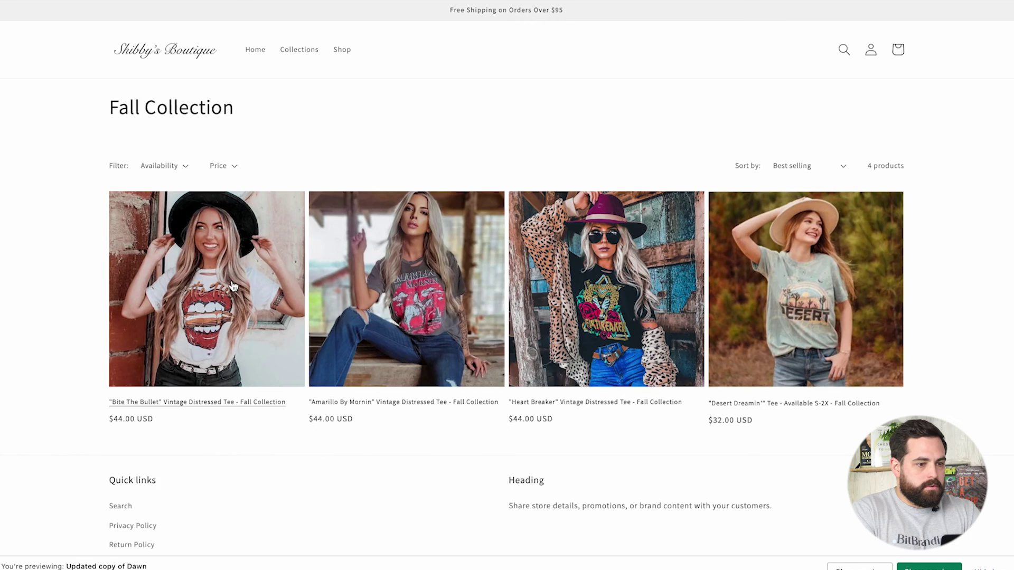
pyautogui.click(233, 286)
# Expand the Size Chart row below the tee's description and examine the chart it shows.
pyautogui.scroll(-2, 764, 250)
pyautogui.scroll(-3, 765, 249)
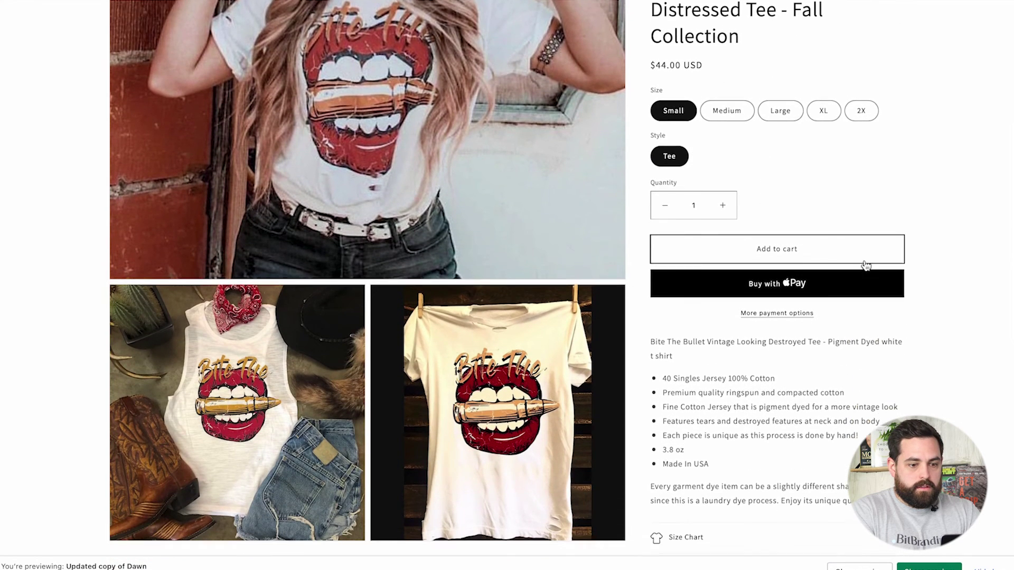
pyautogui.click(686, 480)
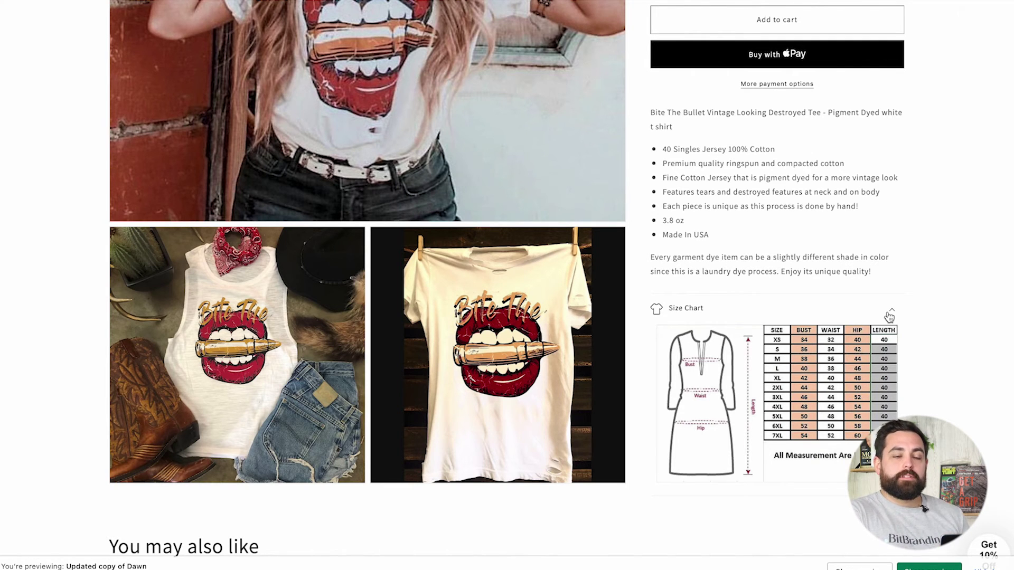
# Return to the "Bite The Bullet" product in the admin and review its Metafields section.
pyautogui.click(325, 1)
pyautogui.scroll(-15, 253, 416)
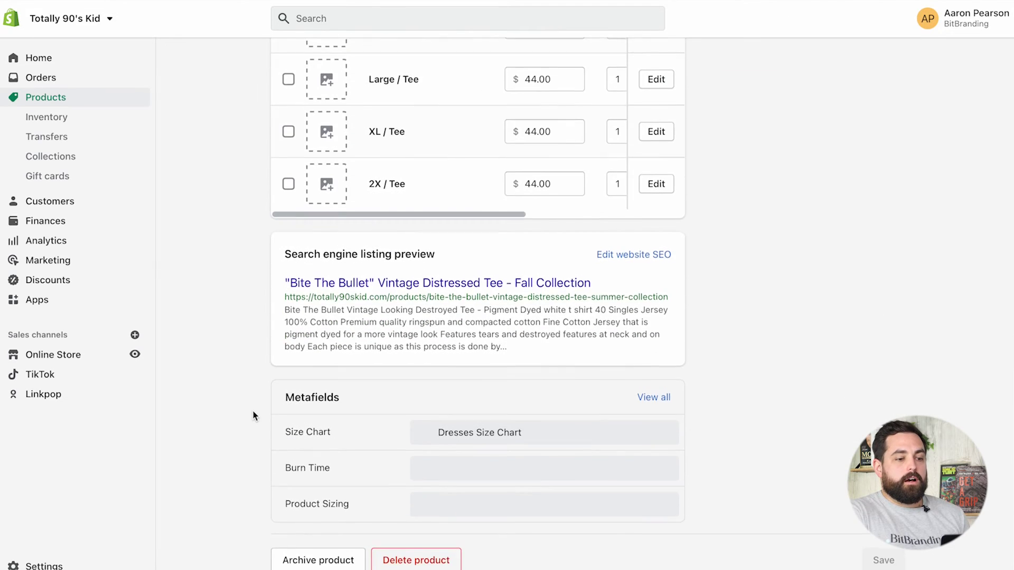